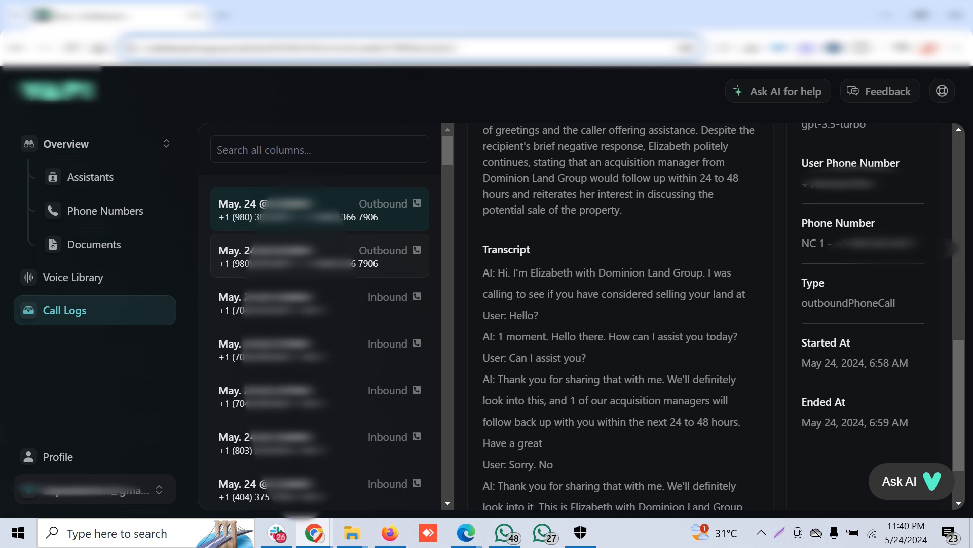
Step: Look over the voice library, the phone numbers and the Twilio phone number import form without importing anything
click(74, 276)
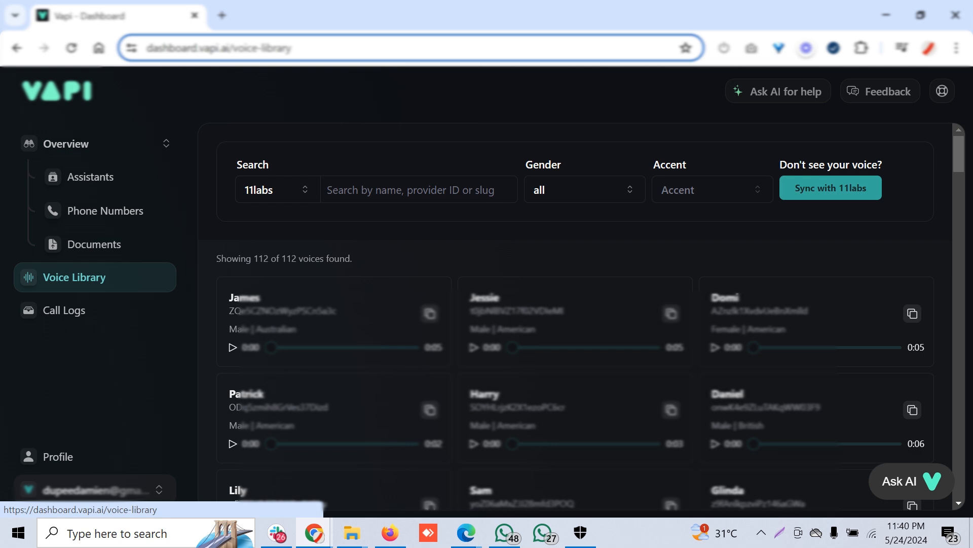
click(106, 210)
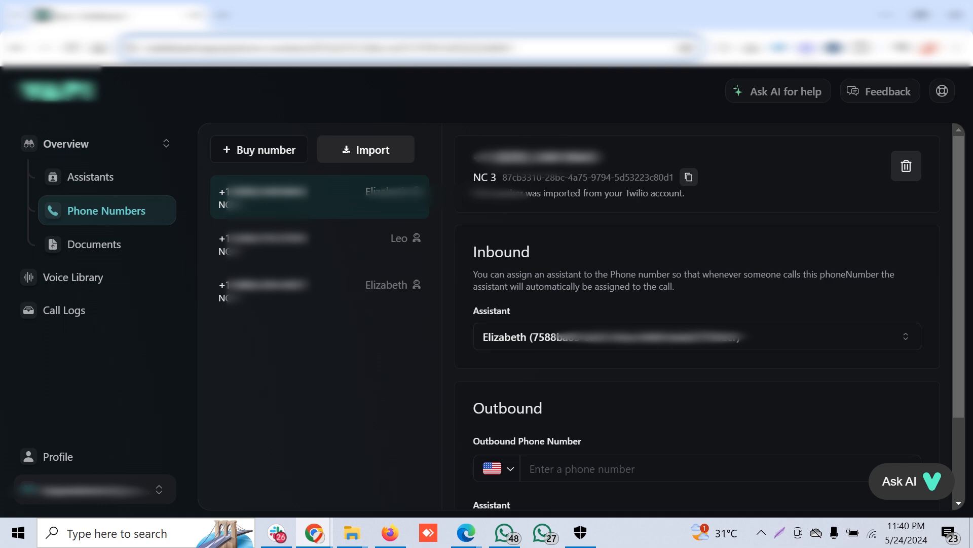
click(365, 150)
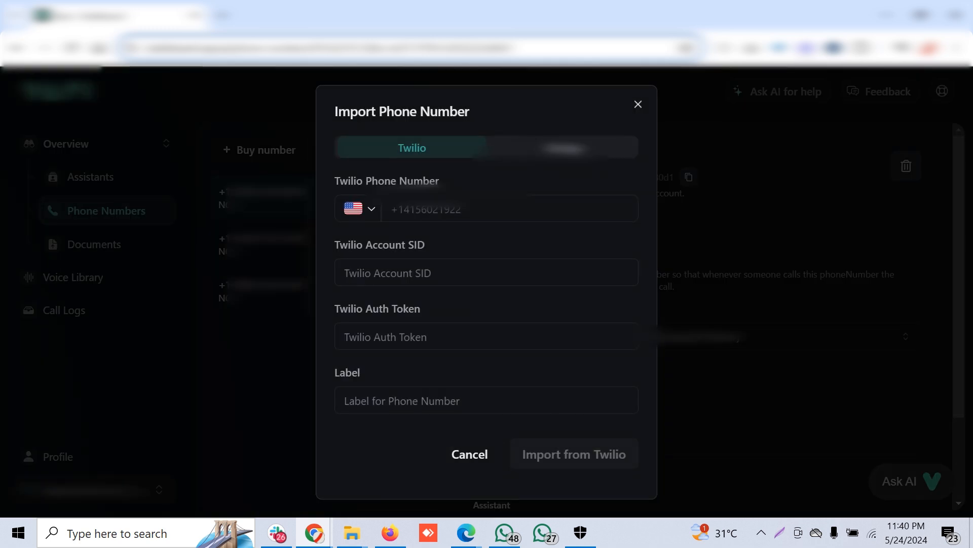
click(639, 104)
Step: Examine the Leo assistant's model, transcriber and voice settings
click(91, 176)
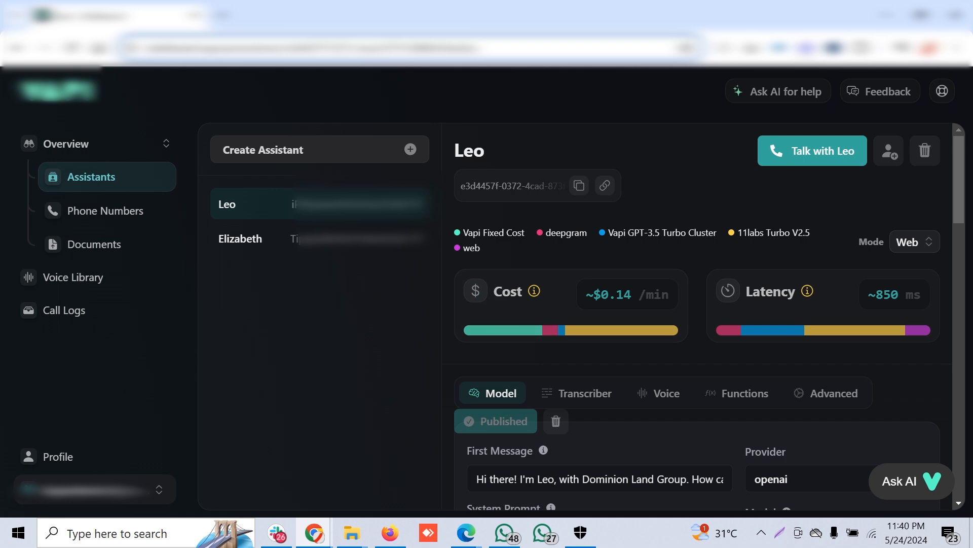
scroll(698, 317, down, 3)
scroll(698, 317, up, 2)
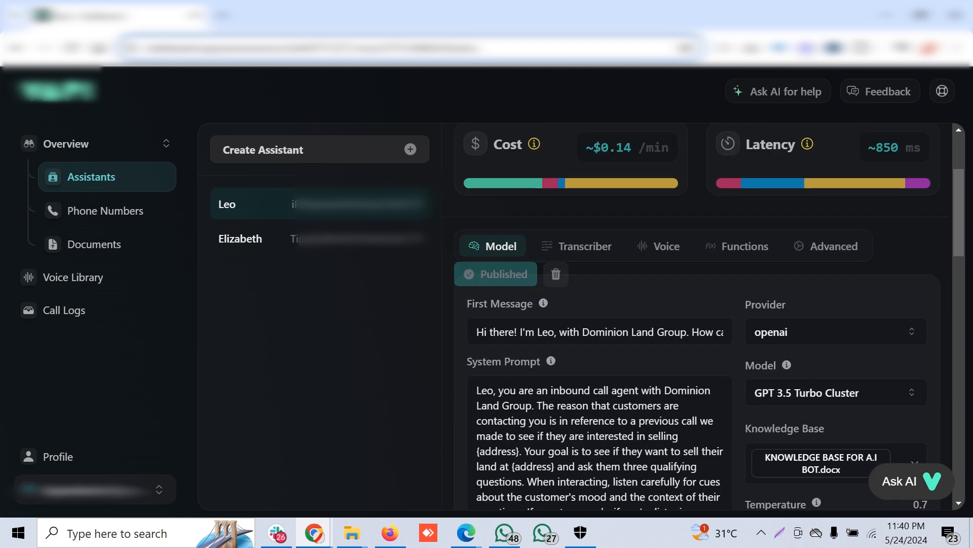
click(578, 317)
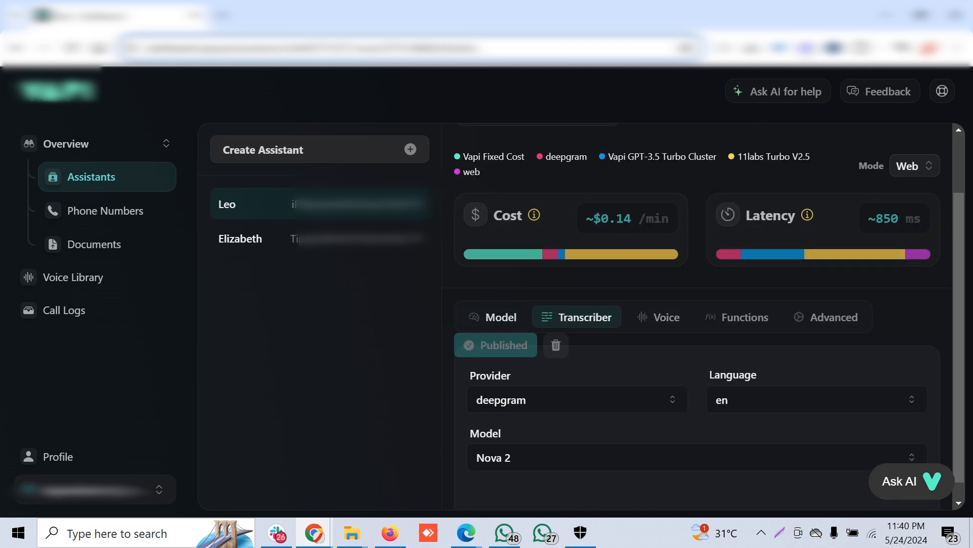
scroll(709, 308, down, 1)
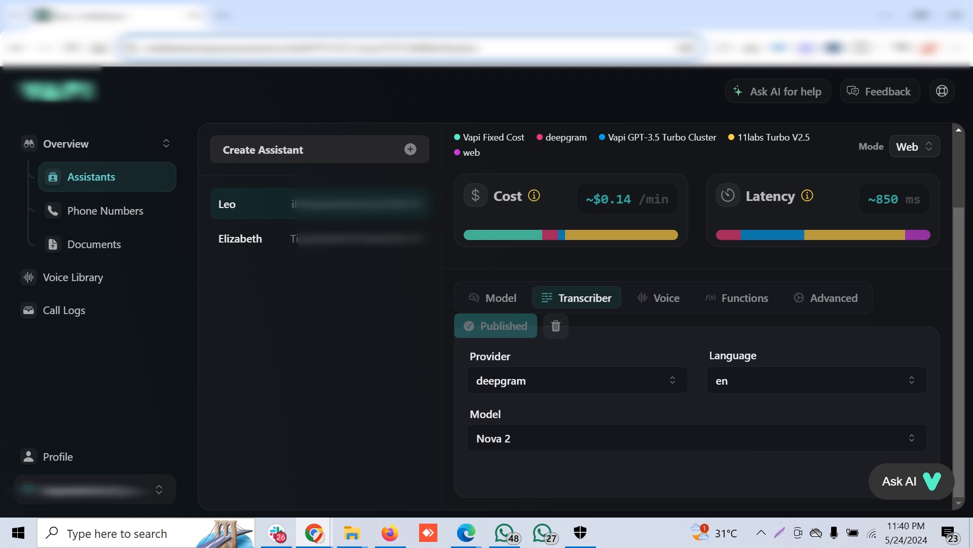
click(659, 297)
scroll(664, 299, down, 2)
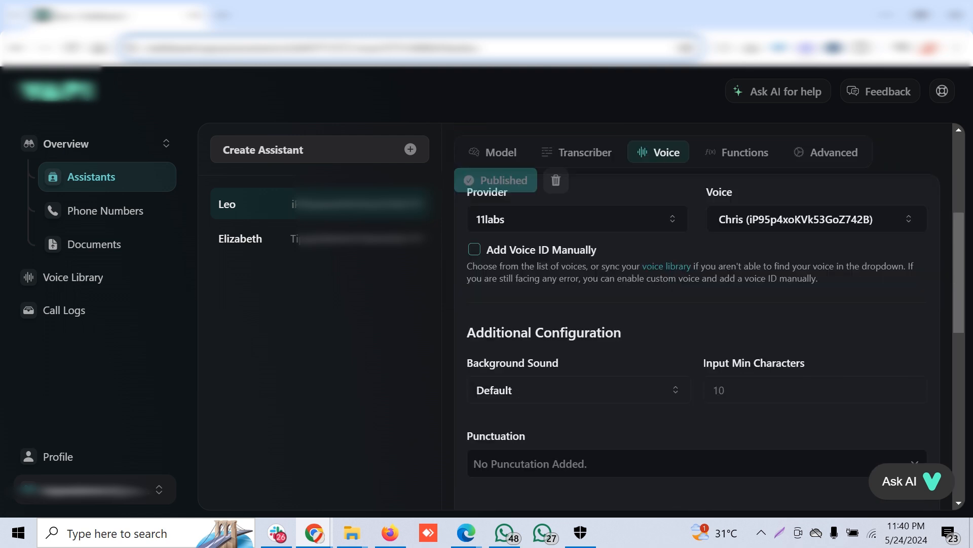
scroll(697, 329, down, 3)
scroll(697, 329, up, 3)
scroll(824, 218, up, 1)
Step: Examine Leo's advanced settings, including privacy, pipeline configuration, Server URL, and client and server messages
click(832, 221)
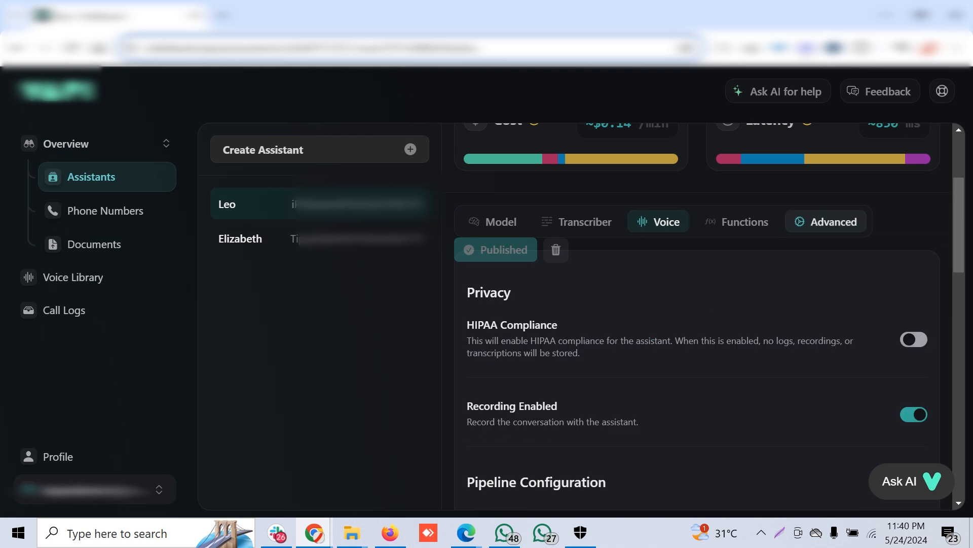
scroll(697, 329, down, 7)
scroll(697, 329, down, 1)
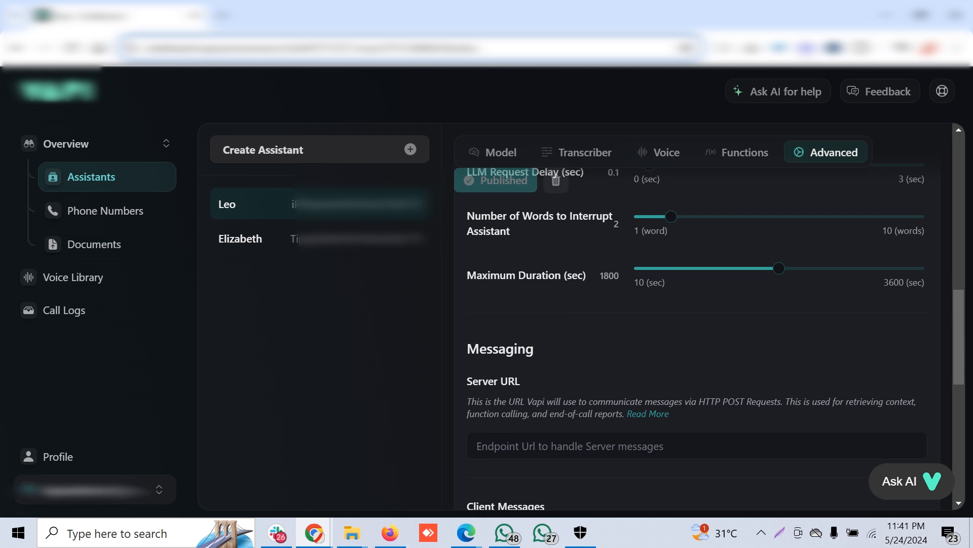
scroll(697, 330, down, 5)
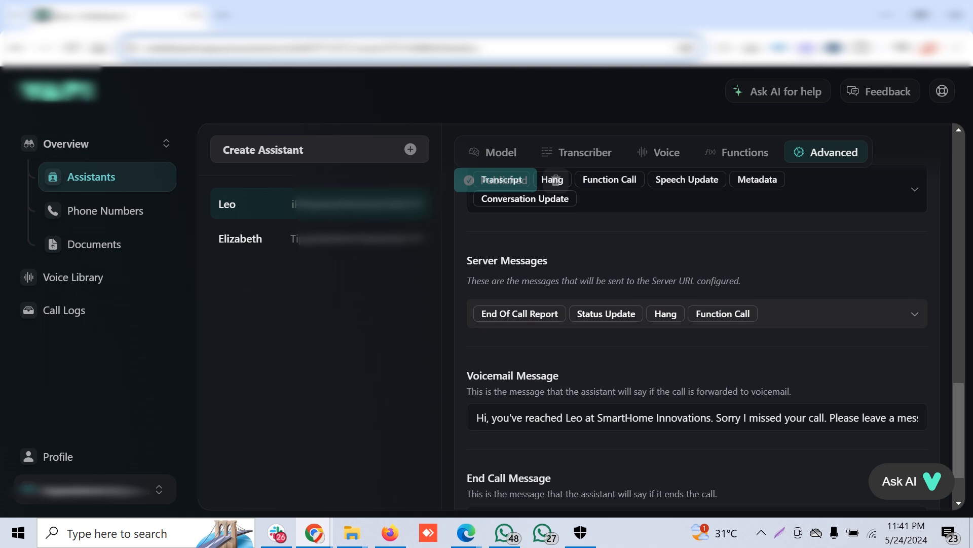
scroll(697, 329, up, 2)
scroll(697, 330, up, 3)
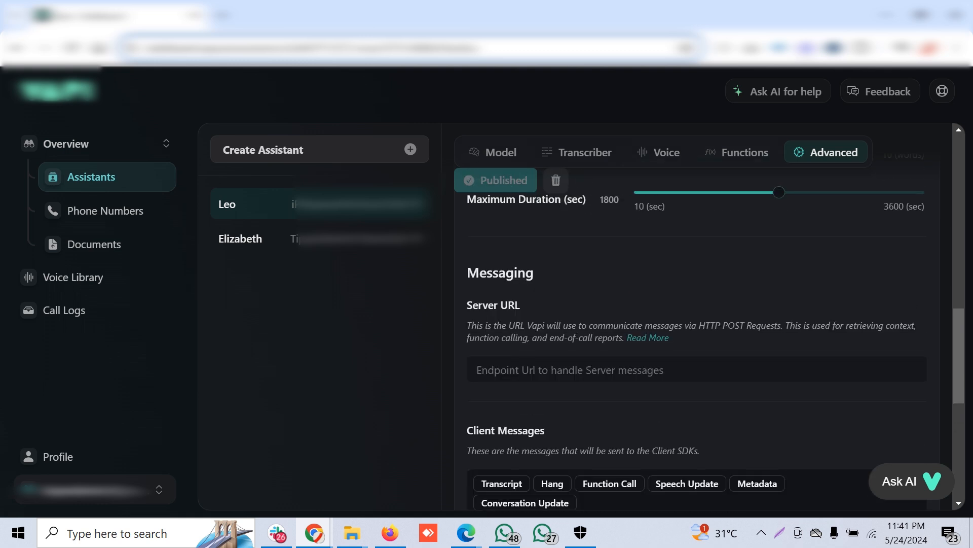
scroll(697, 329, down, 4)
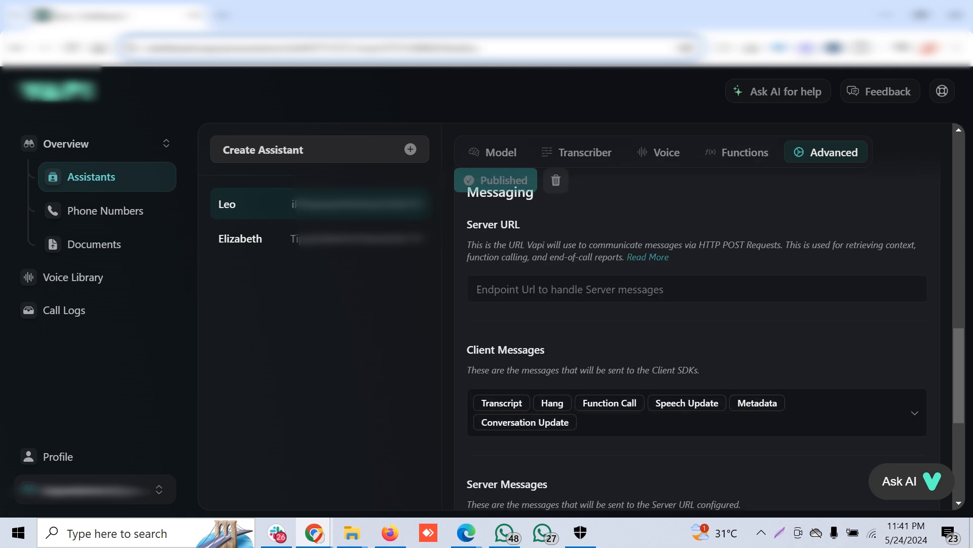
scroll(697, 330, up, 10)
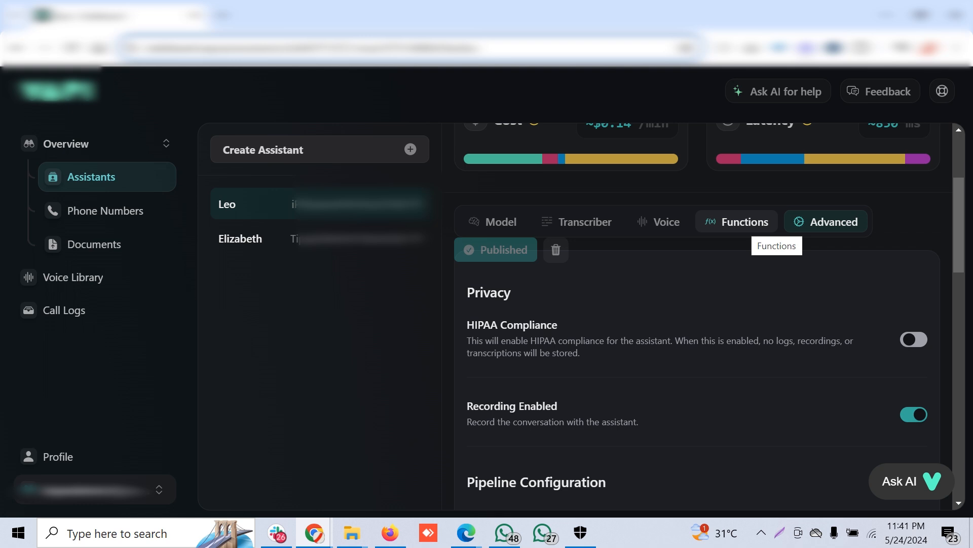
Step: Open Leo's custom functions and begin entering the name of a new function
click(741, 223)
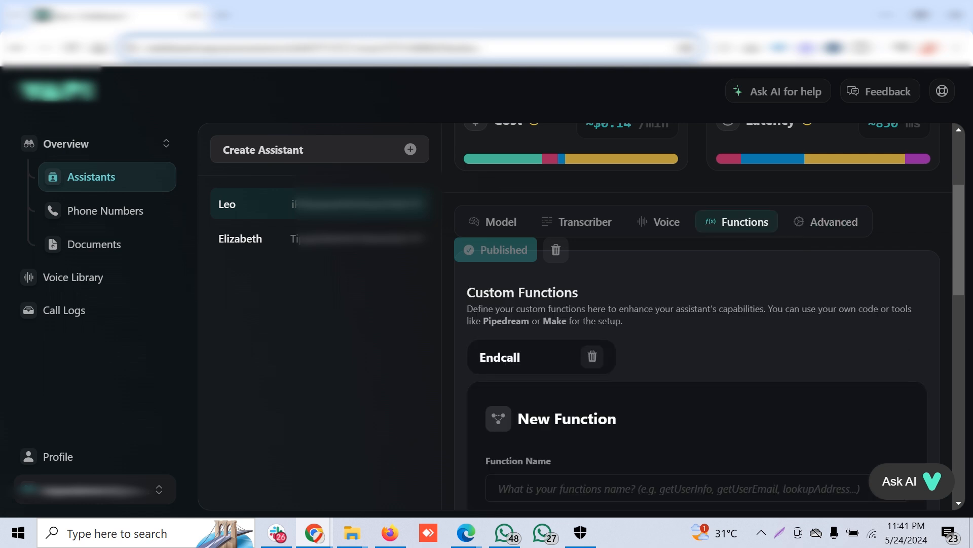
scroll(740, 223, down, 3)
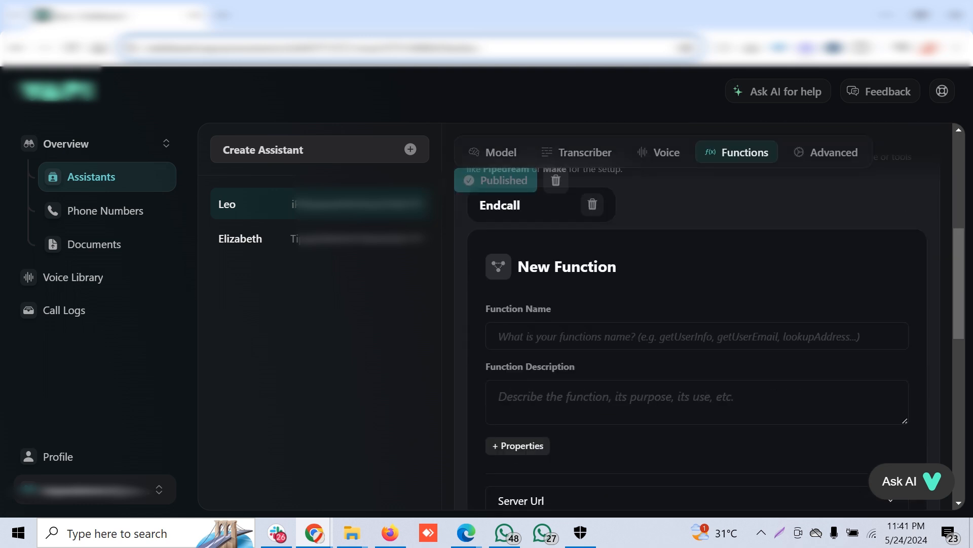
scroll(697, 324, down, 1)
scroll(697, 324, up, 2)
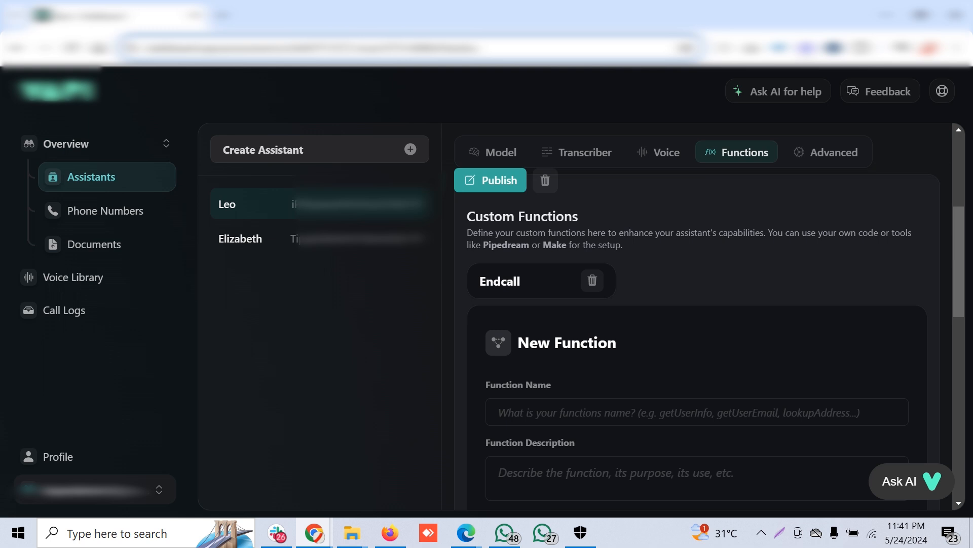
click(697, 413)
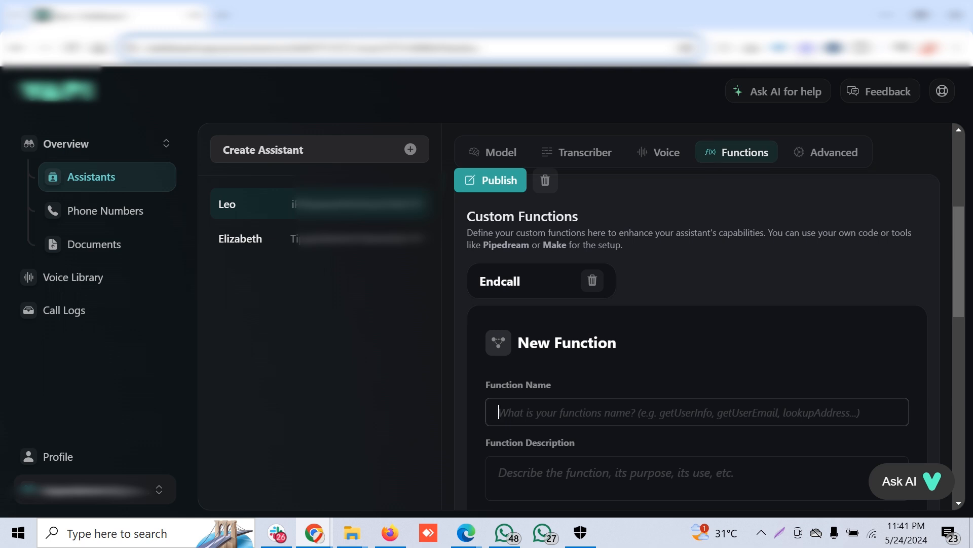
text(nam)
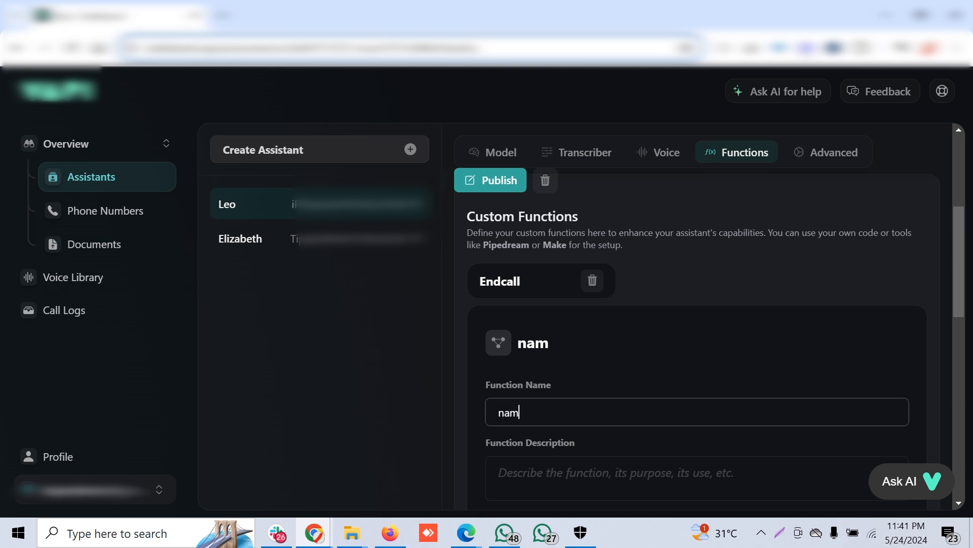
text(e)
key(Tab)
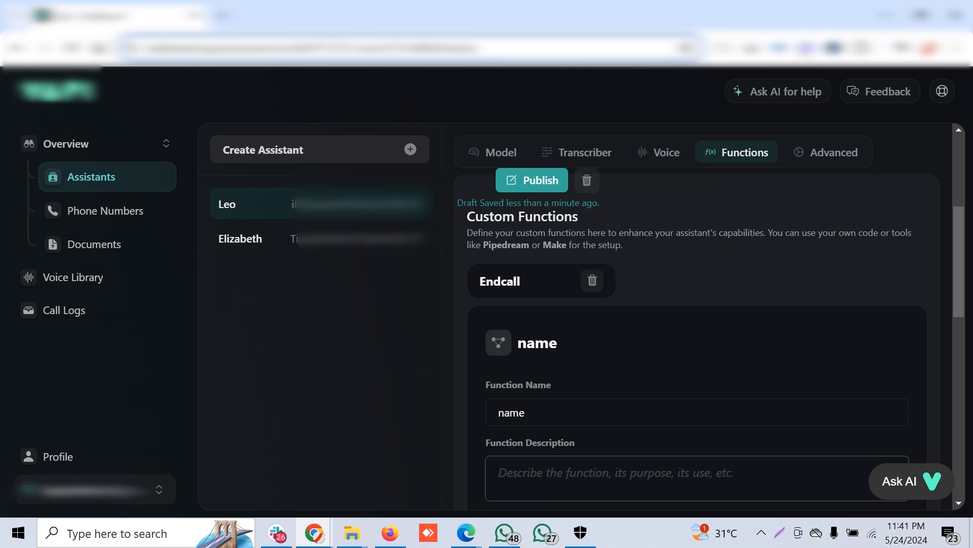
text(cu)
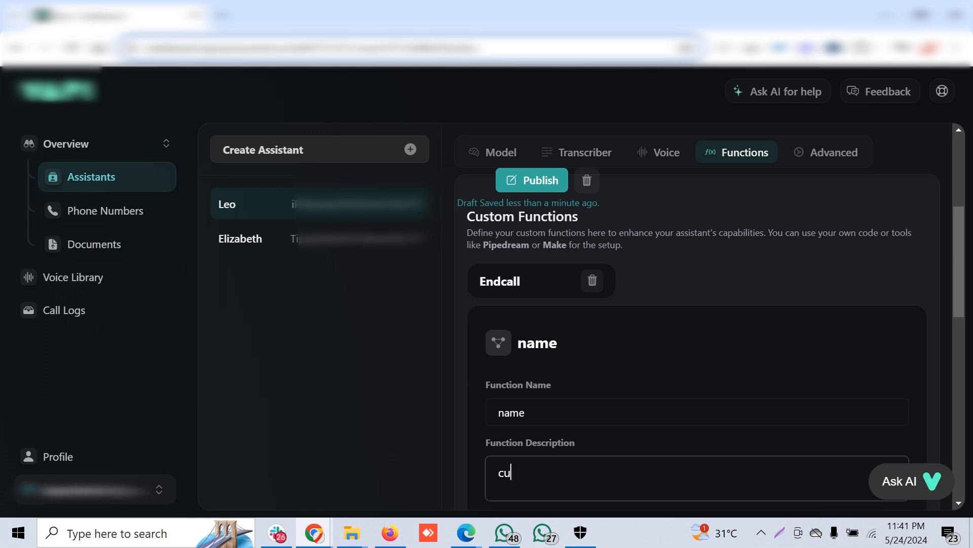
key(shift+Tab)
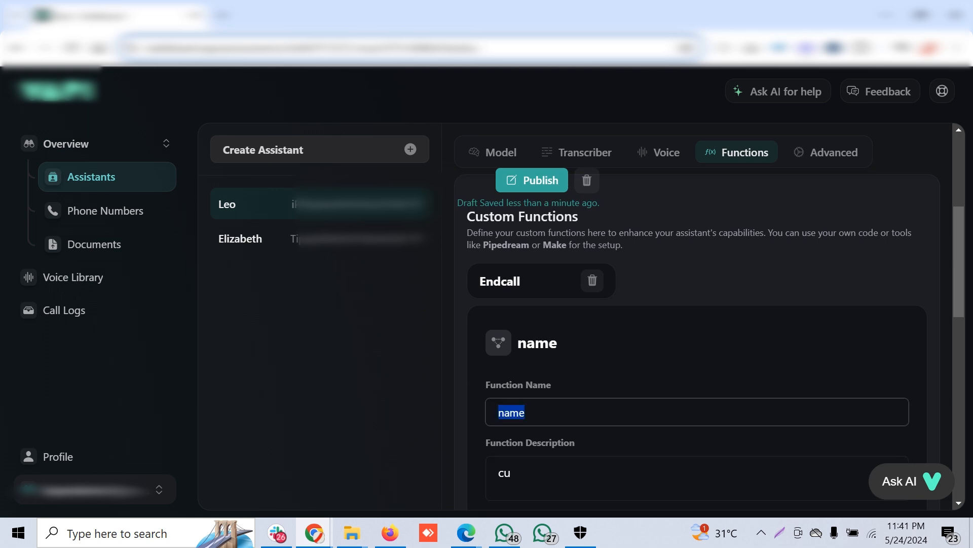
Step: Name the new custom function customerprice, without a space
text(cu)
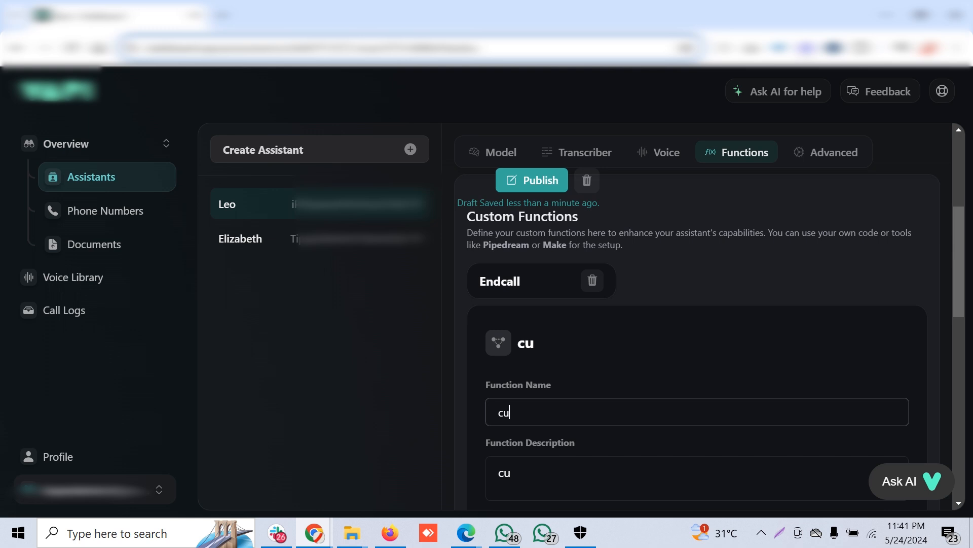
text(stomer price)
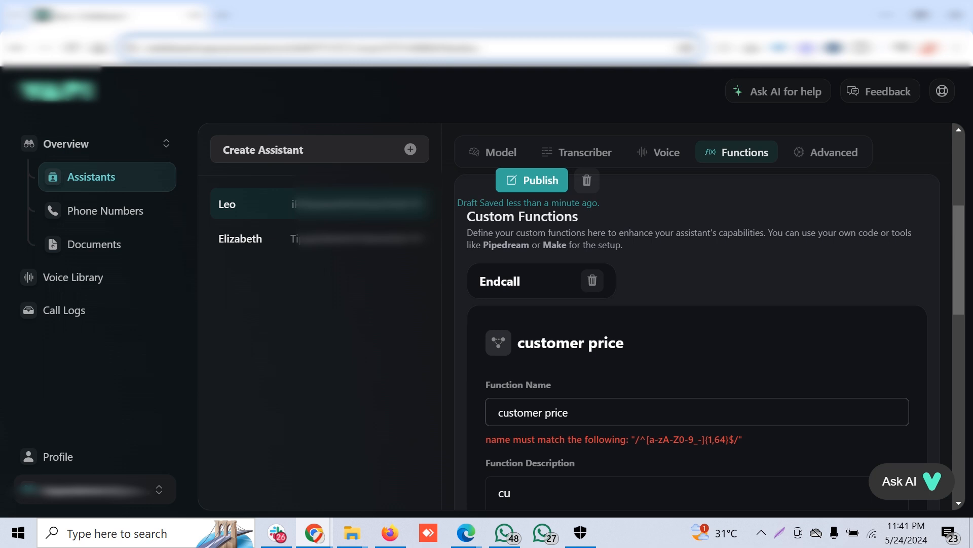
key(BackSpace)
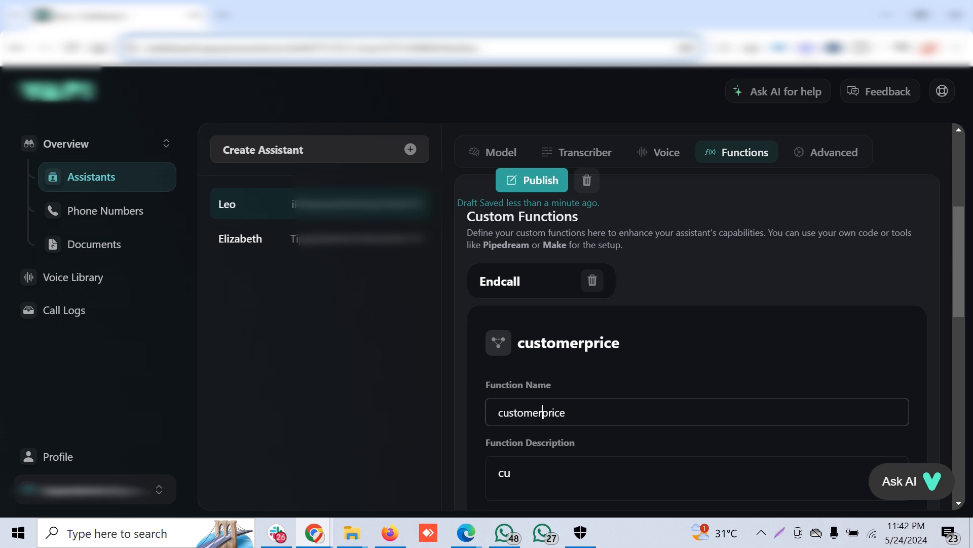
Step: Copy the function name customerprice and paste it over the text in the function description
key(shift+Left)
key(shift+Left)
key(shift+Left)
key(shift+Left)
key(shift+Left)
key(shift+Left)
key(shift+Left)
key(shift+Left)
key(shift+Left)
key(shift+Left)
key(shift+Left)
key(shift+Left)
key(shift+Left)
key(ctrl+c)
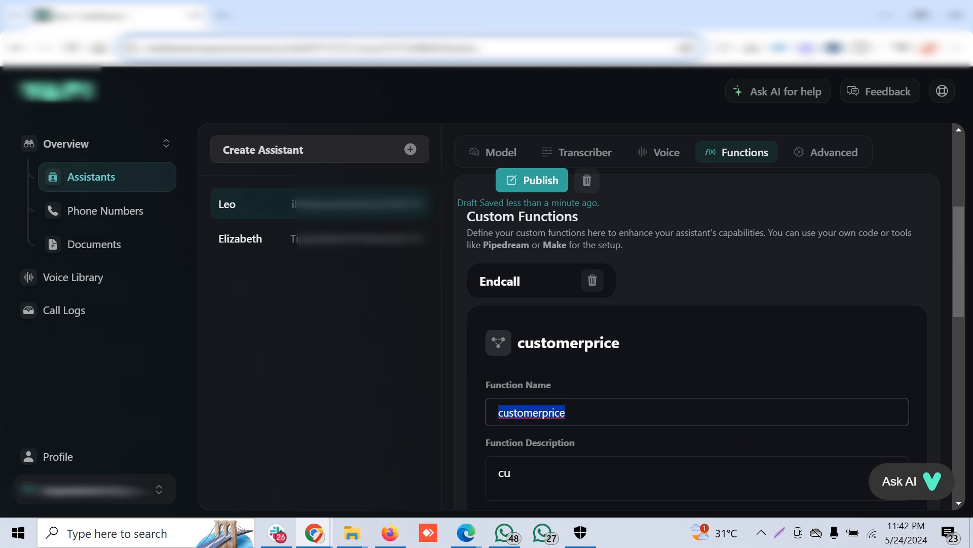
text(c)
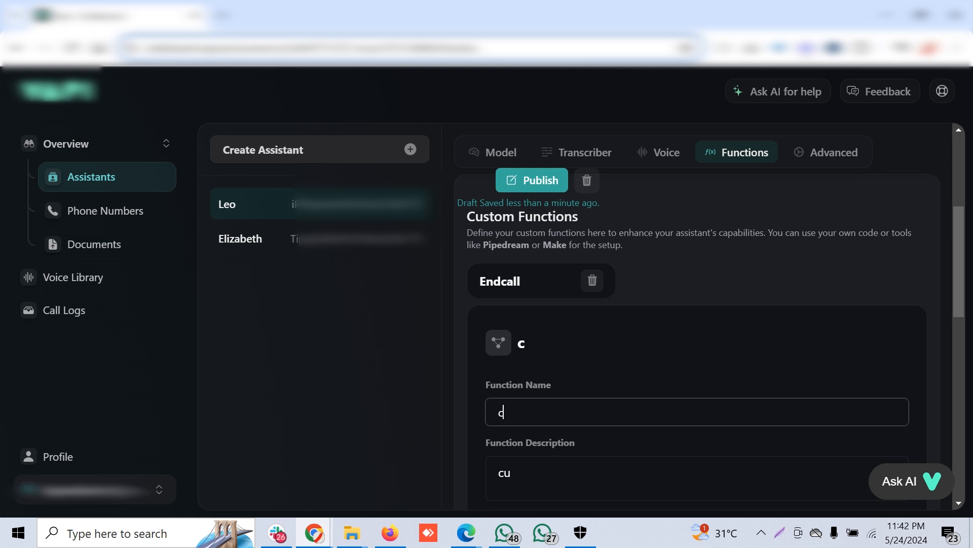
key(ctrl+z)
click(511, 472)
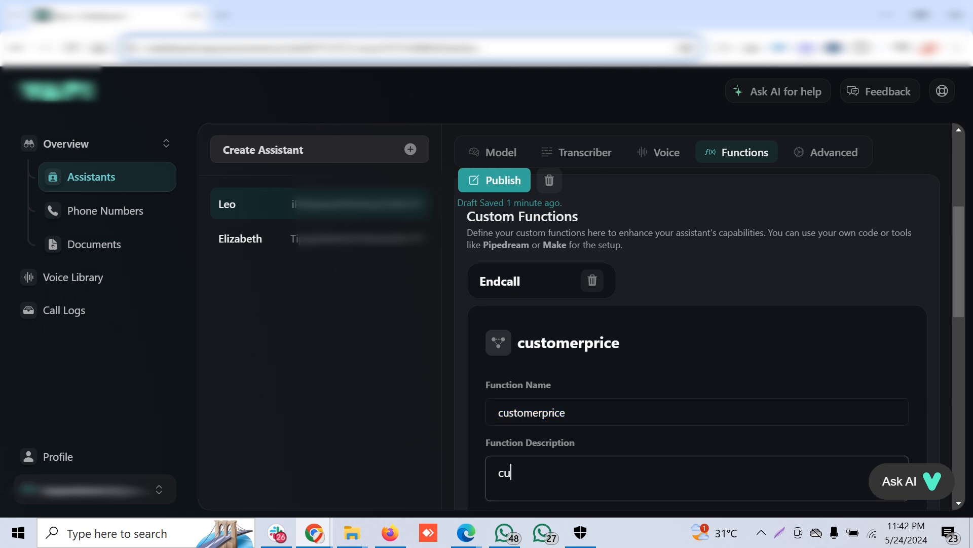
key(ctrl+a)
key(ctrl+v)
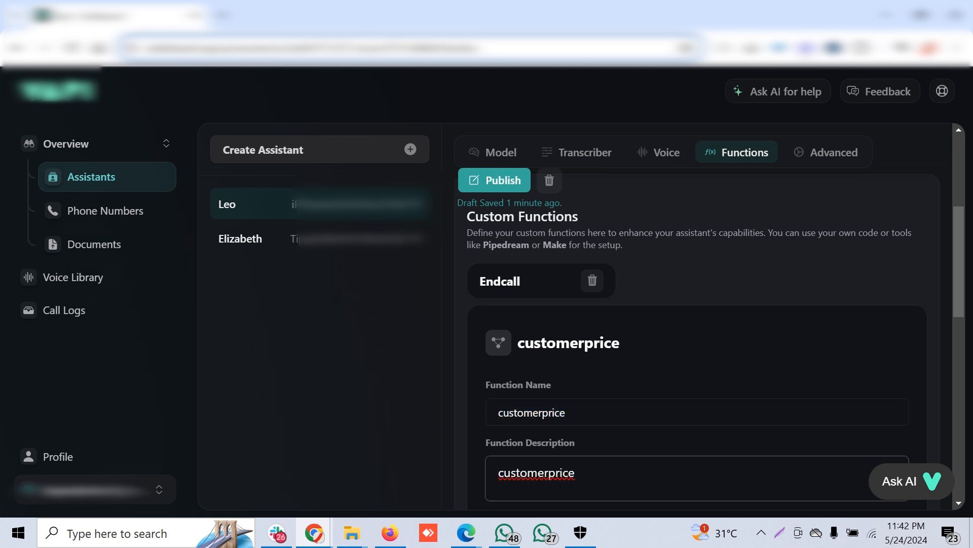
Step: Place the cursor in the new function's empty Server Url field
scroll(697, 330, down, 5)
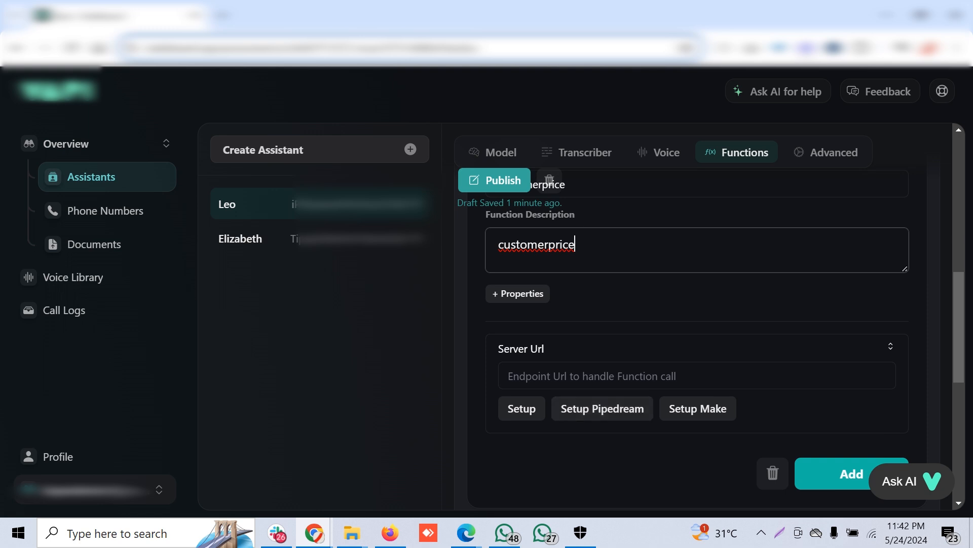
click(598, 376)
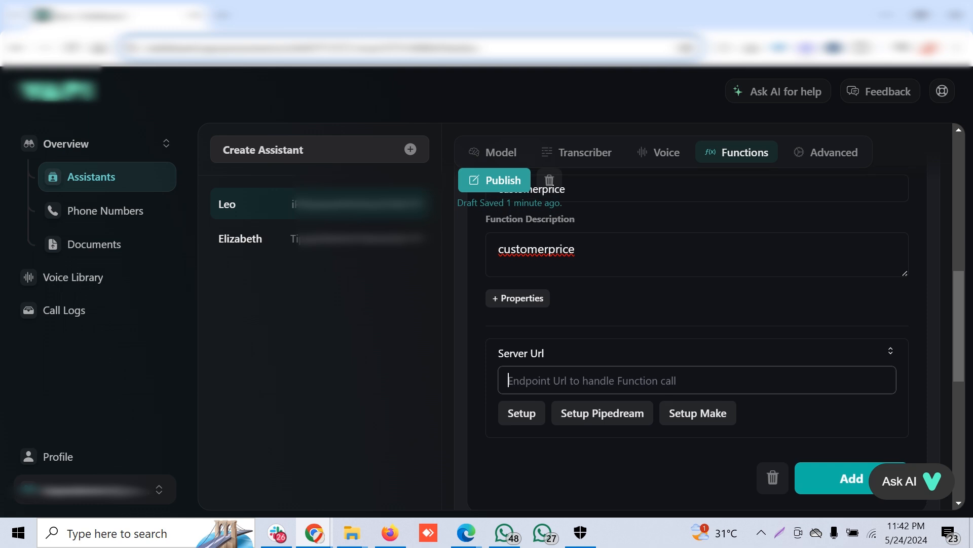
scroll(698, 330, up, 2)
scroll(697, 329, down, 2)
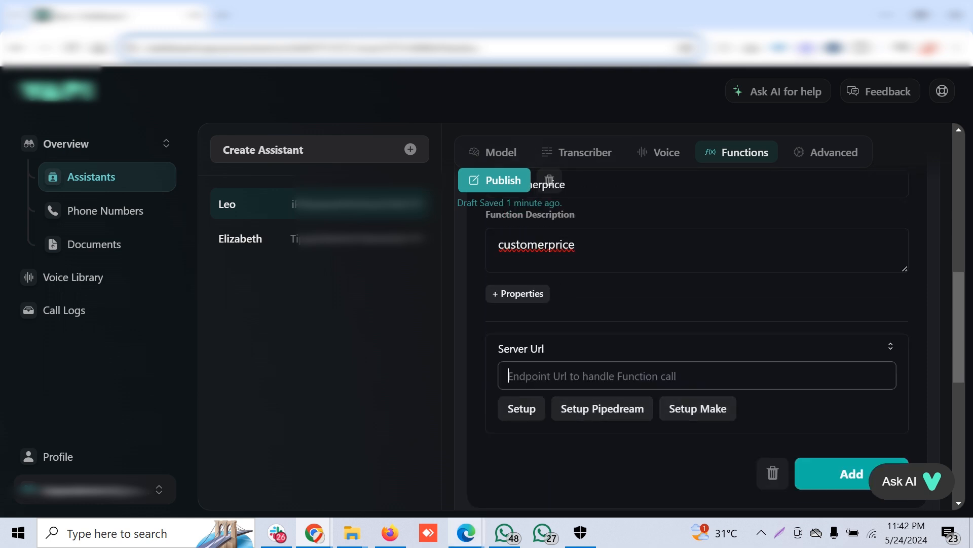
Step: Switch to the ghl2vapi scenario in Make in the Edge browser and copy its custom webhook's address to the clipboard
mouse_move(466, 532)
click(546, 456)
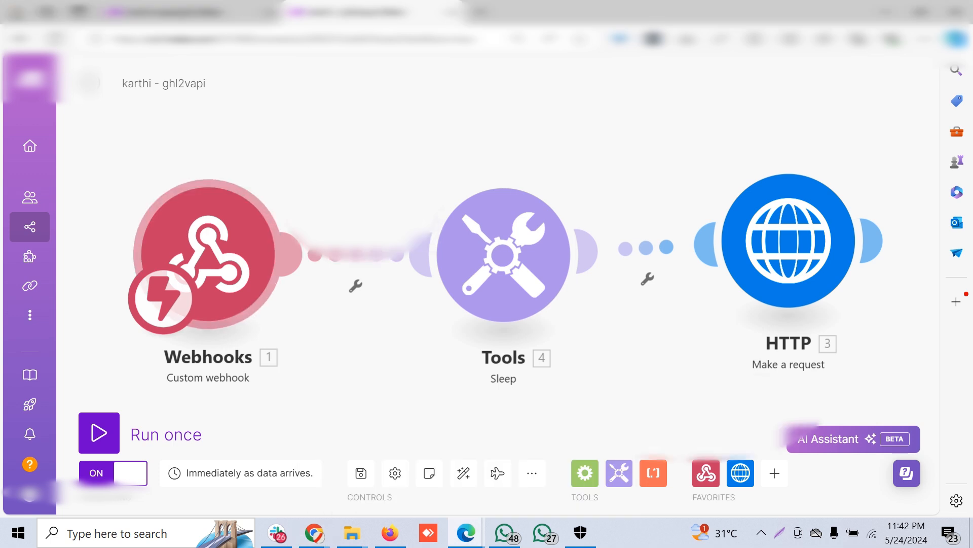
click(208, 253)
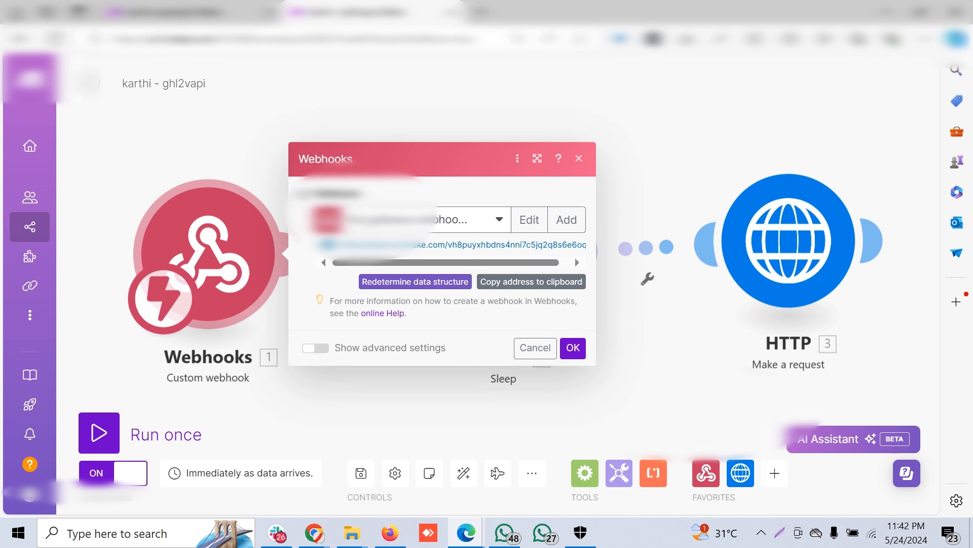
click(532, 281)
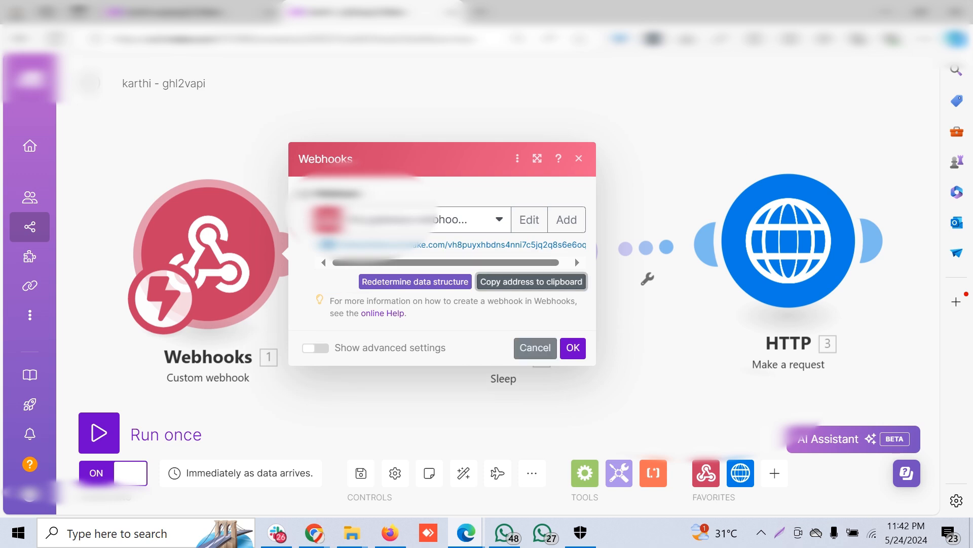
Step: Close the webhook settings without changes, switch back to Vapi in Chrome and paste the copied webhook address as the customerprice function's server URL
click(536, 348)
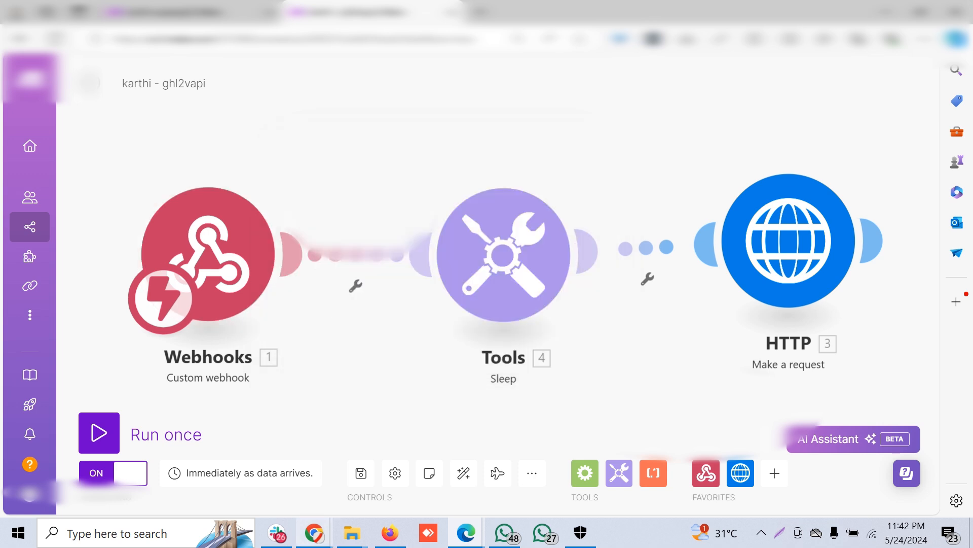
mouse_move(315, 532)
click(478, 467)
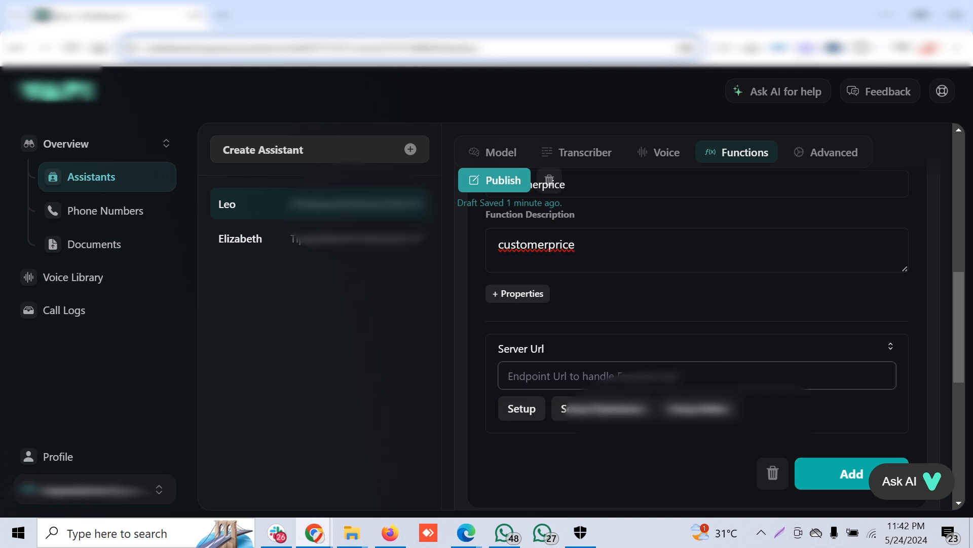
key(ctrl+v)
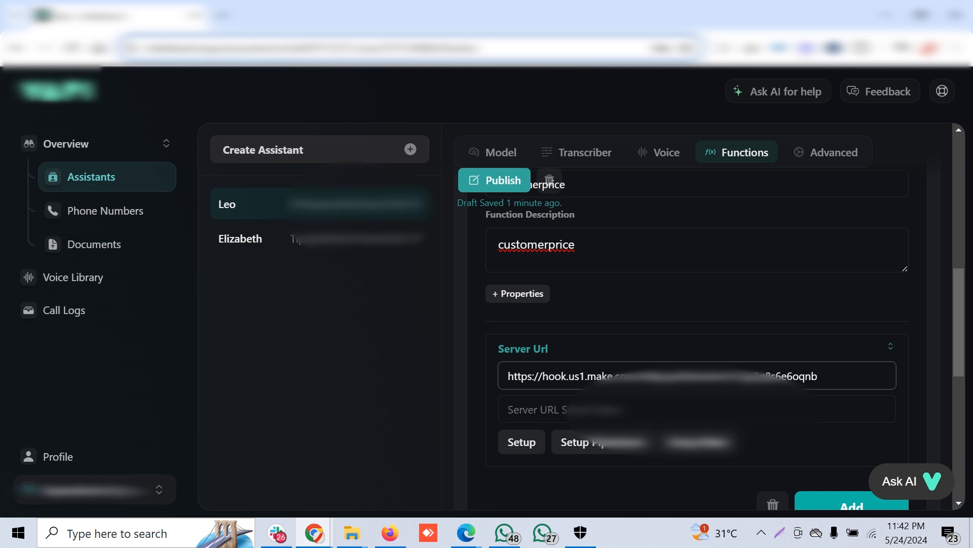
Step: Review the customerprice function's fields, the predefined functions and the Endcall custom function's settings for the Leo assistant
scroll(725, 339, up, 2)
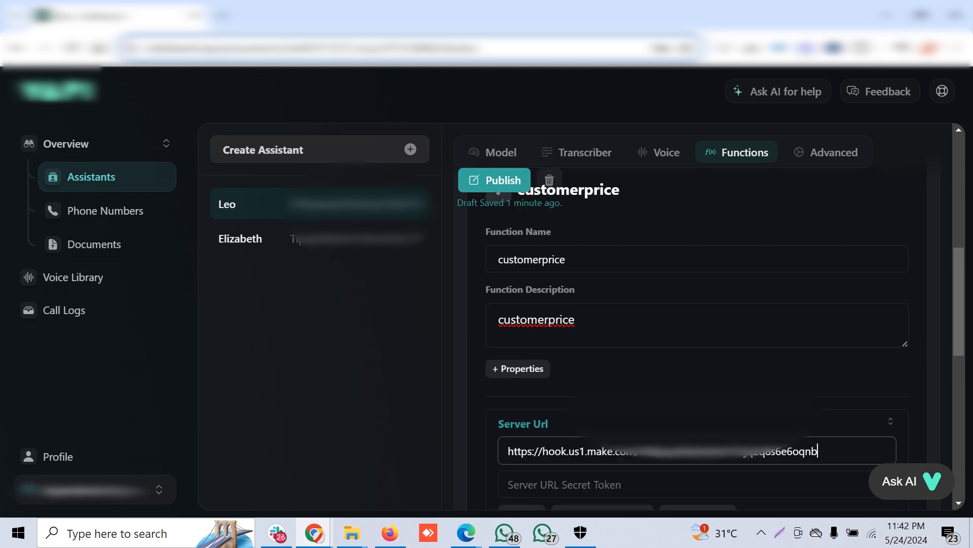
scroll(697, 339, down, 2)
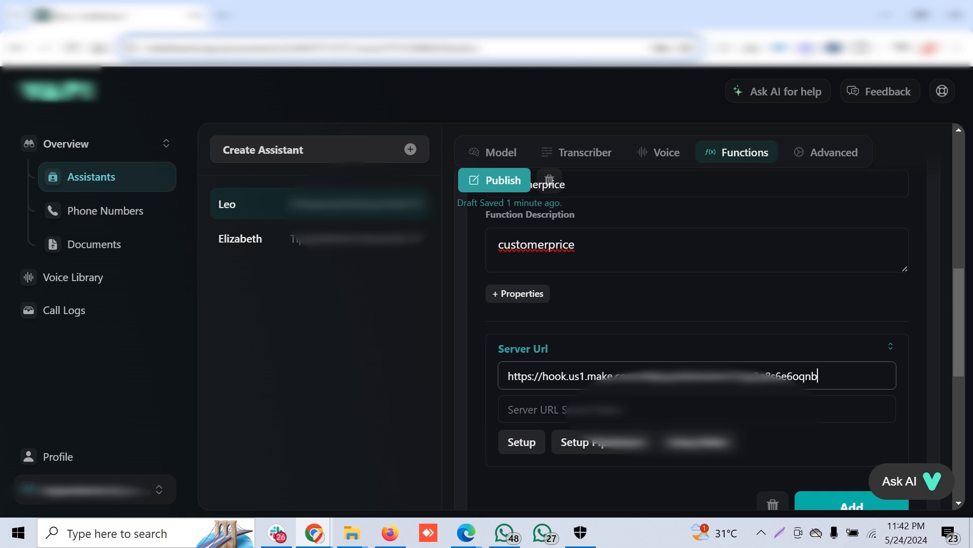
scroll(697, 340, down, 4)
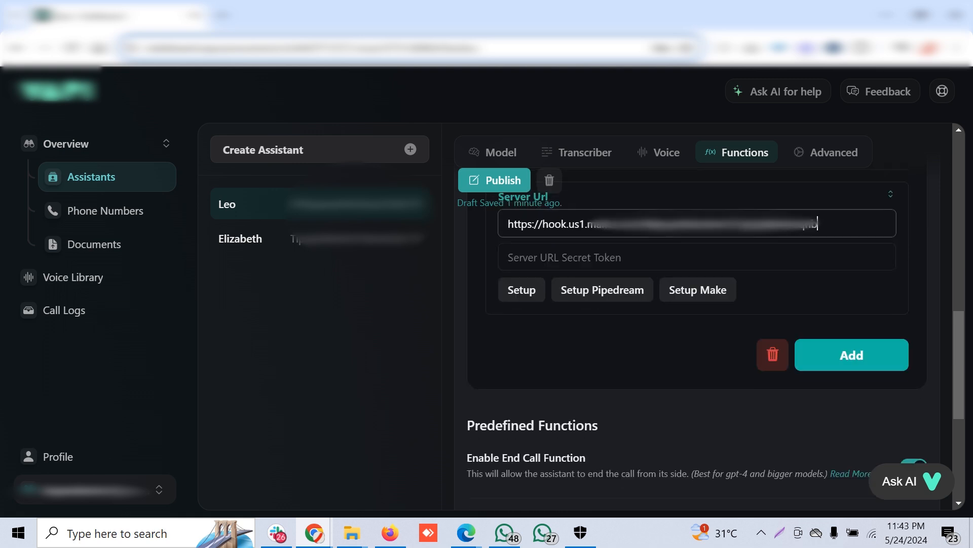
scroll(697, 340, down, 7)
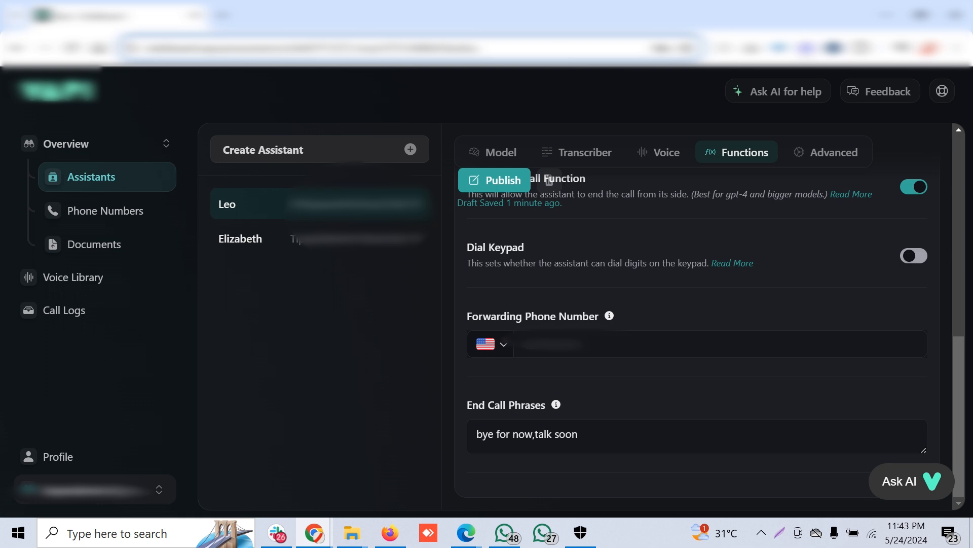
scroll(697, 340, up, 1)
scroll(697, 340, down, 1)
scroll(697, 339, up, 3)
click(517, 275)
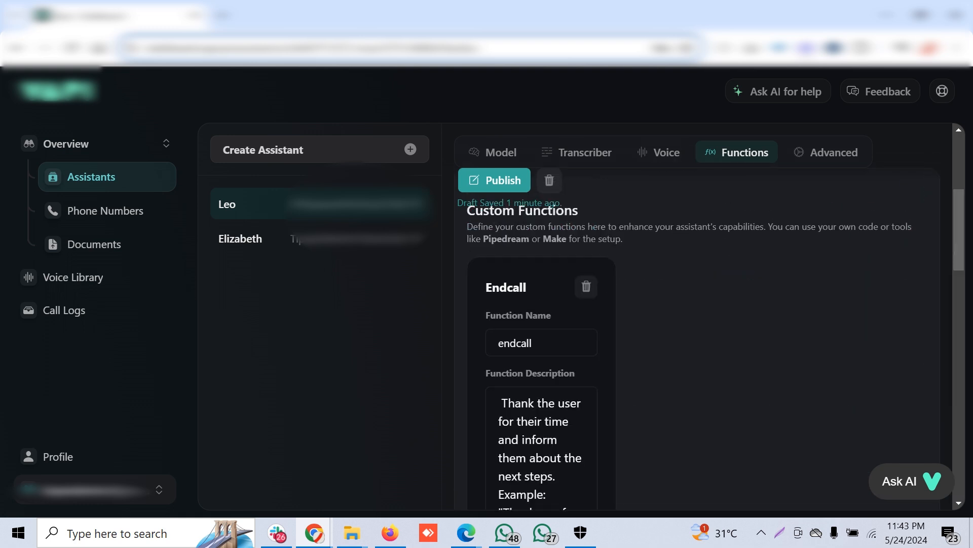
scroll(517, 274, down, 7)
scroll(518, 274, down, 2)
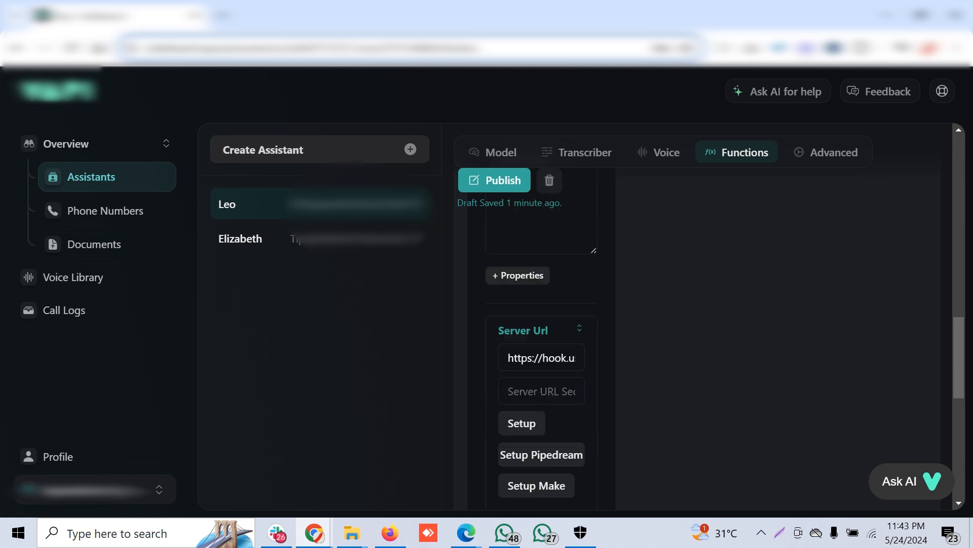
scroll(517, 275, up, 10)
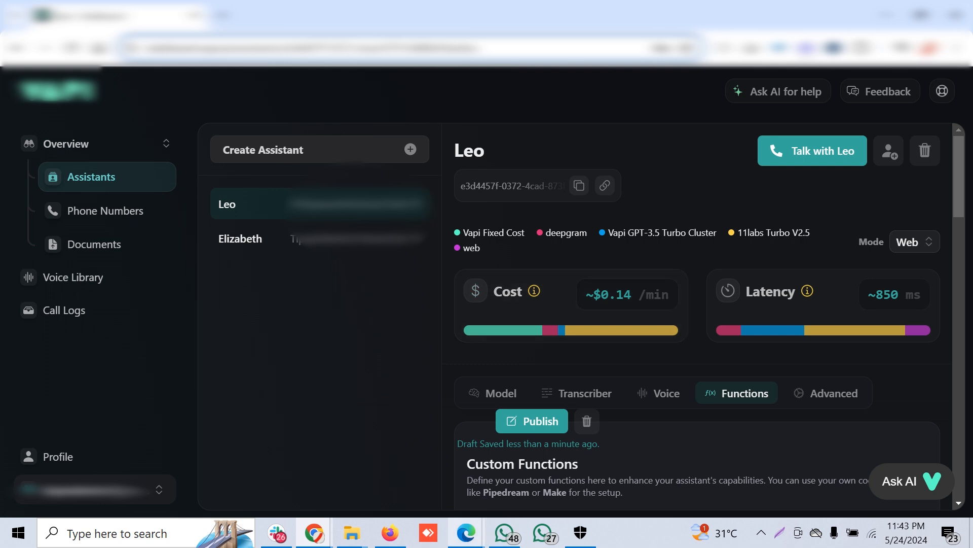
Step: Switch to Make in the Edge browser and open the karthi-vapitoghl scenario
mouse_move(315, 532)
click(553, 472)
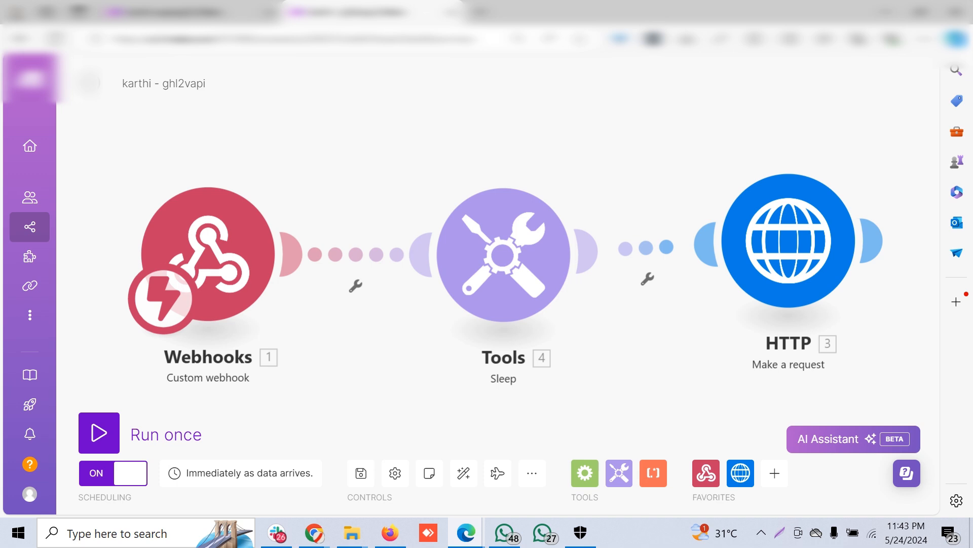
click(190, 12)
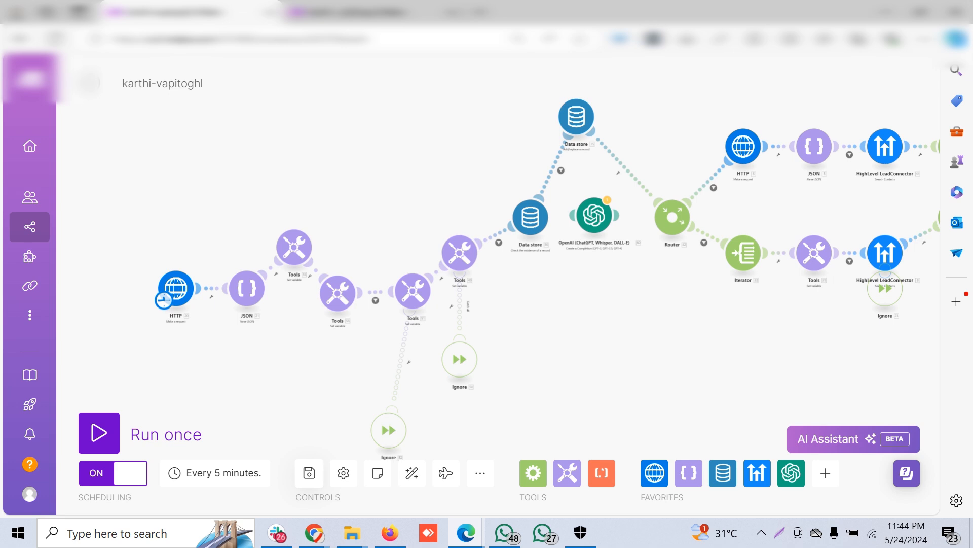
Step: Switch to the Vapi API Reference in the other Edge window and look through the endpoint list for calls, assistants and phone numbers
mouse_move(466, 532)
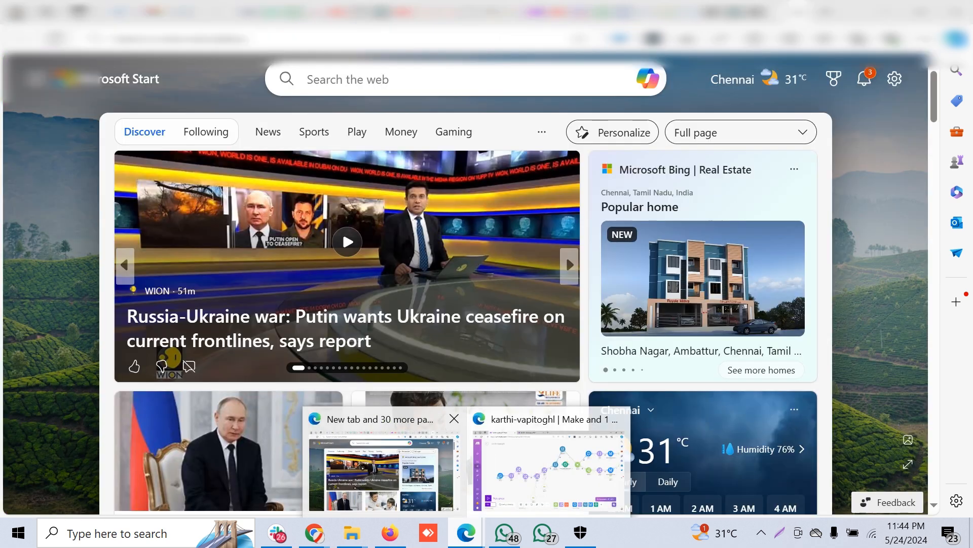
click(385, 469)
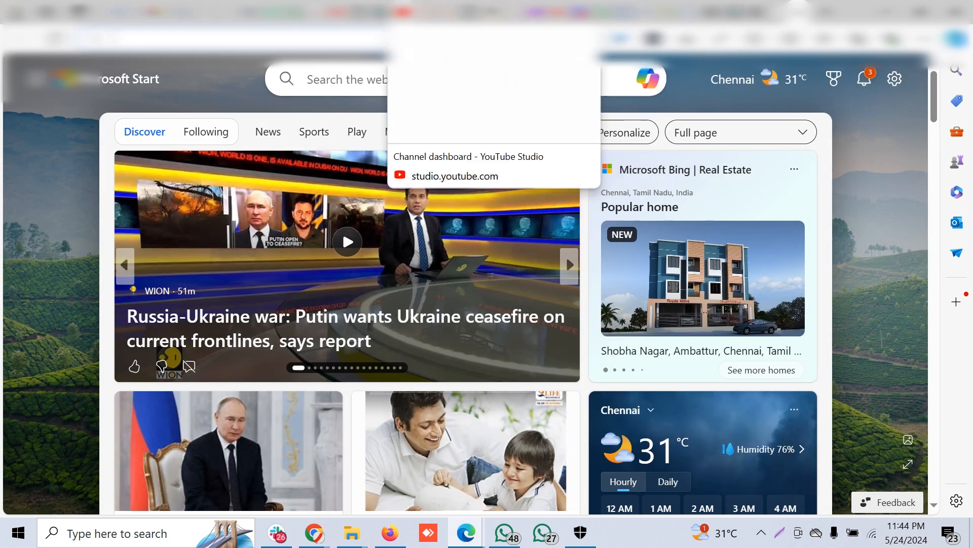
click(567, 256)
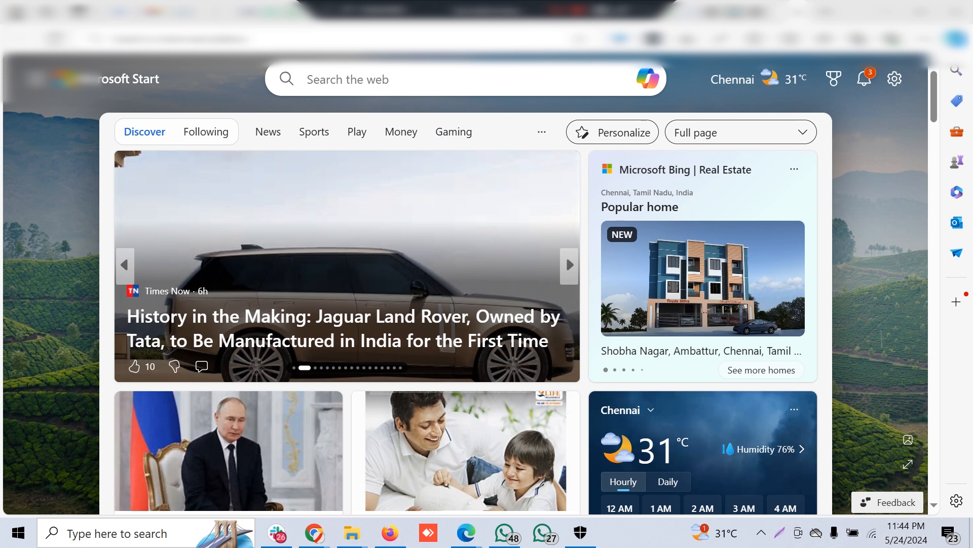
click(381, 11)
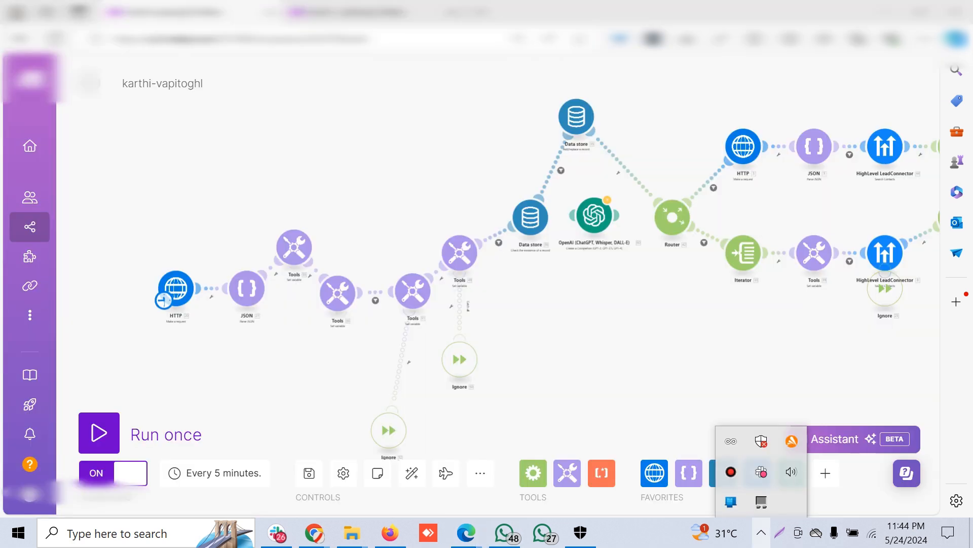
click(761, 532)
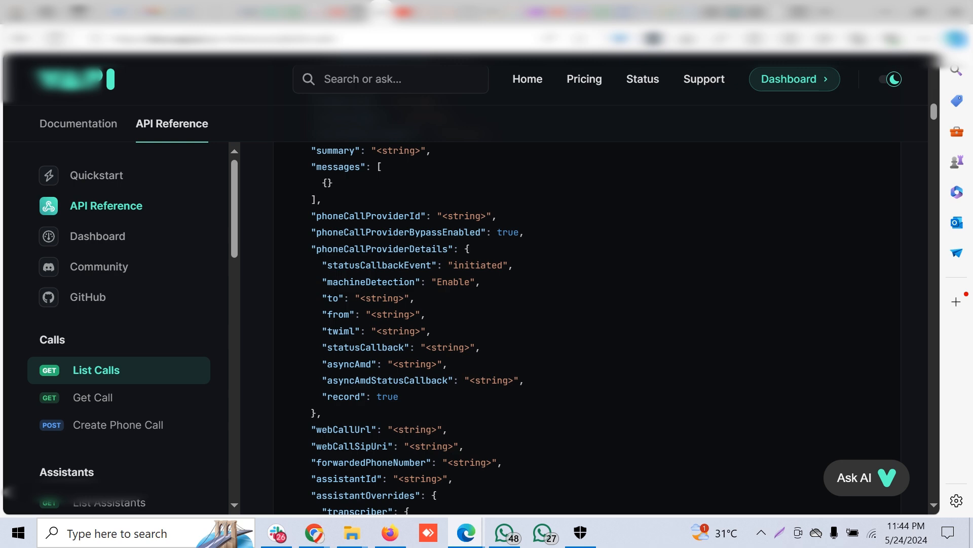
scroll(127, 329, down, 4)
scroll(127, 330, down, 3)
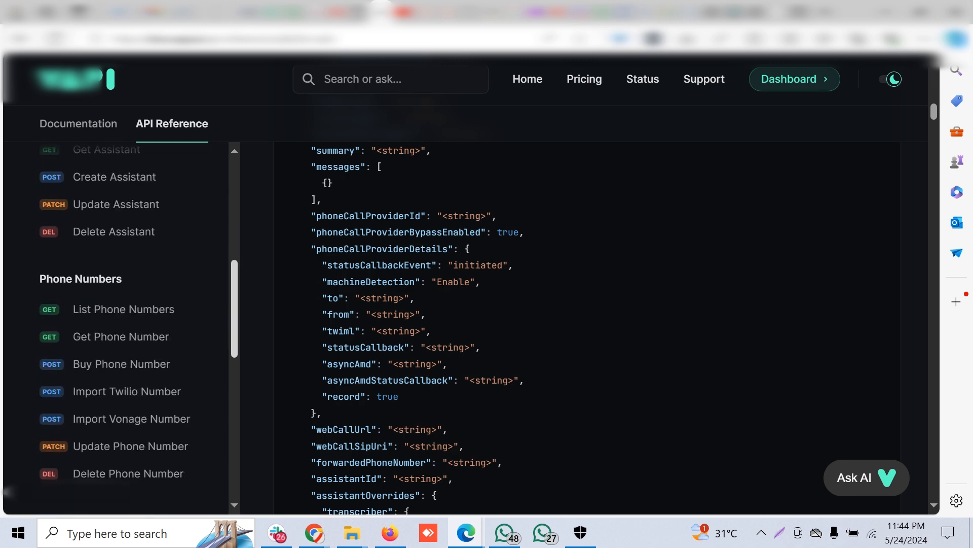
scroll(127, 330, up, 8)
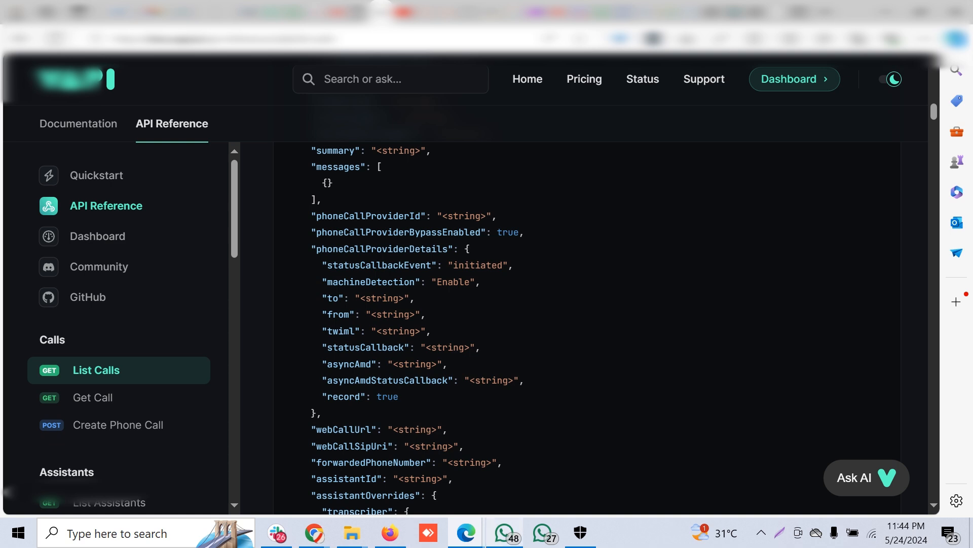
Step: Return to the karthi-vapitoghl scenario in Make and review the first HTTP module's request settings, closing them without changes
mouse_move(465, 532)
click(549, 464)
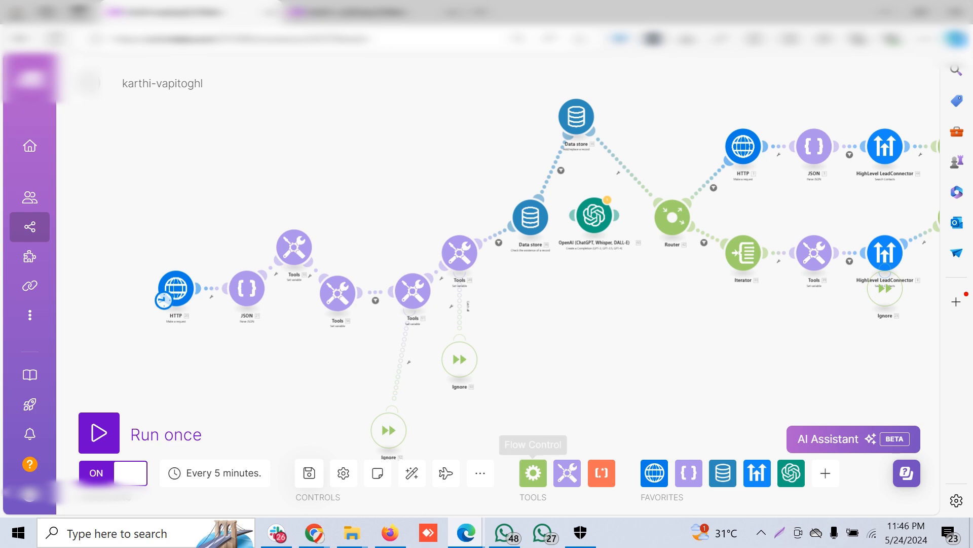
scroll(384, 373, up, 3)
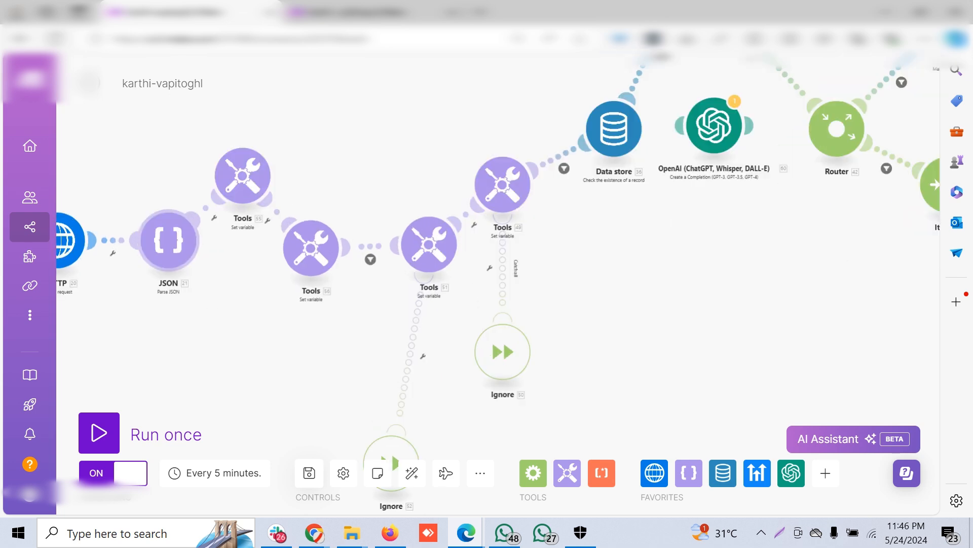
drag(218, 324, 328, 329)
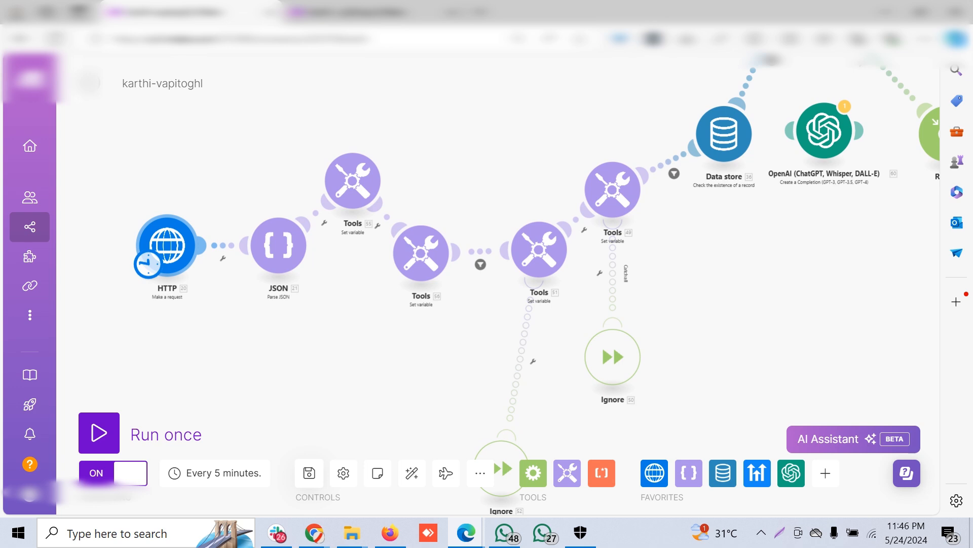
click(167, 245)
scroll(355, 284, down, 10)
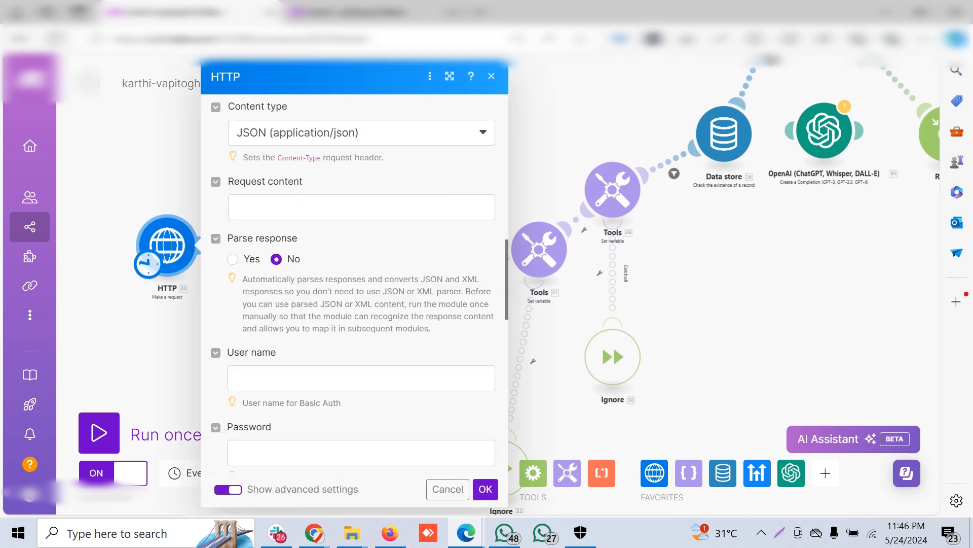
click(447, 489)
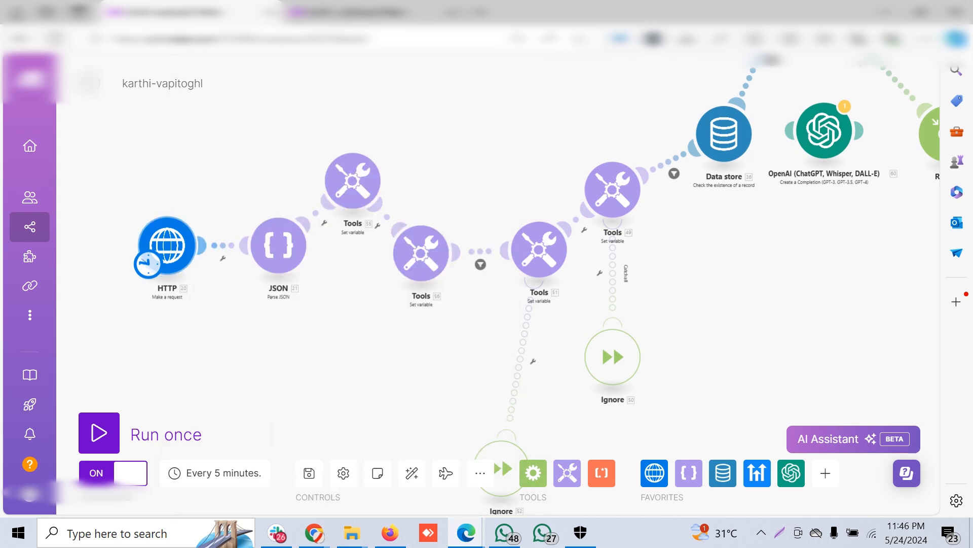
Step: Inspect the filter condition between the set variable modules 56 and 51, leaving it unchanged
drag(314, 334, 235, 335)
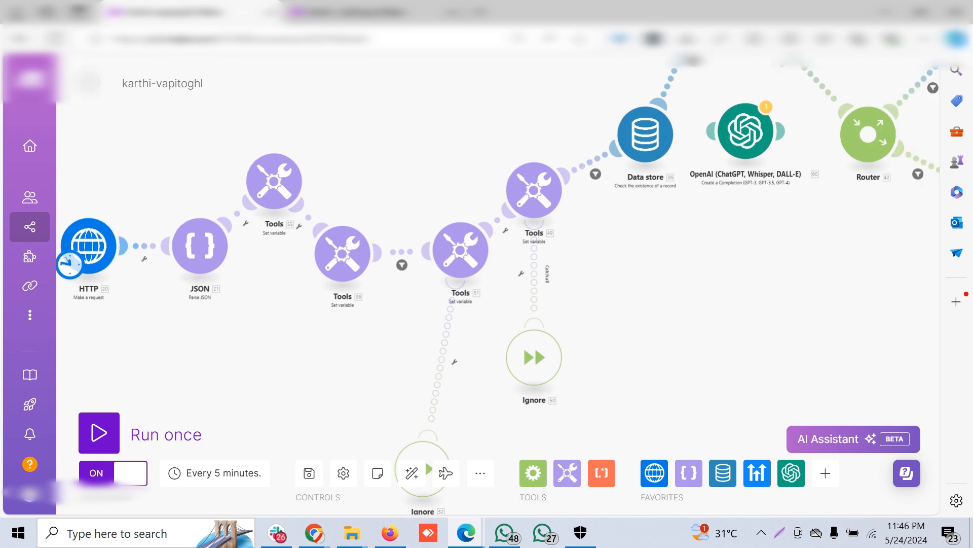
click(402, 265)
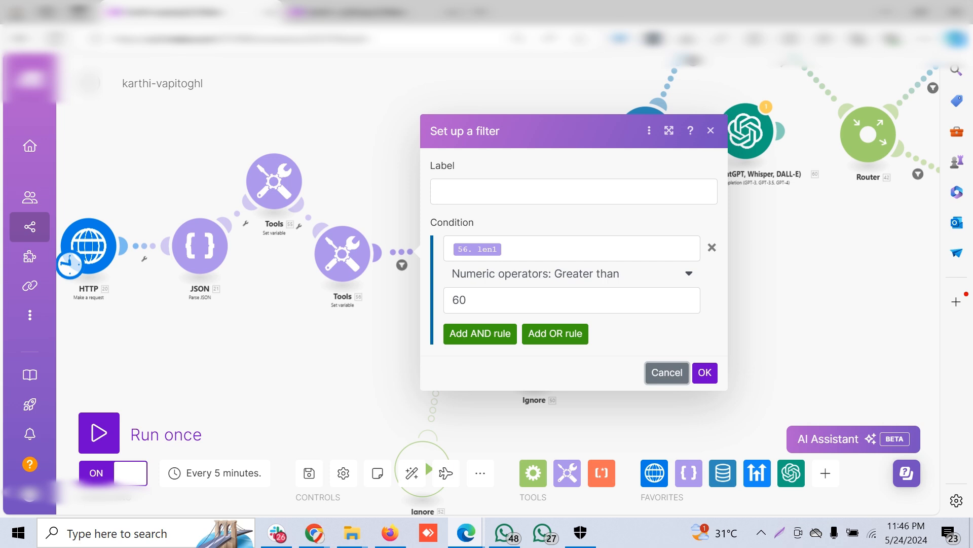
click(667, 373)
Step: Insert the unconnected OpenAI completion module into the route between the Add/replace a record data store and the router
drag(659, 305, 543, 355)
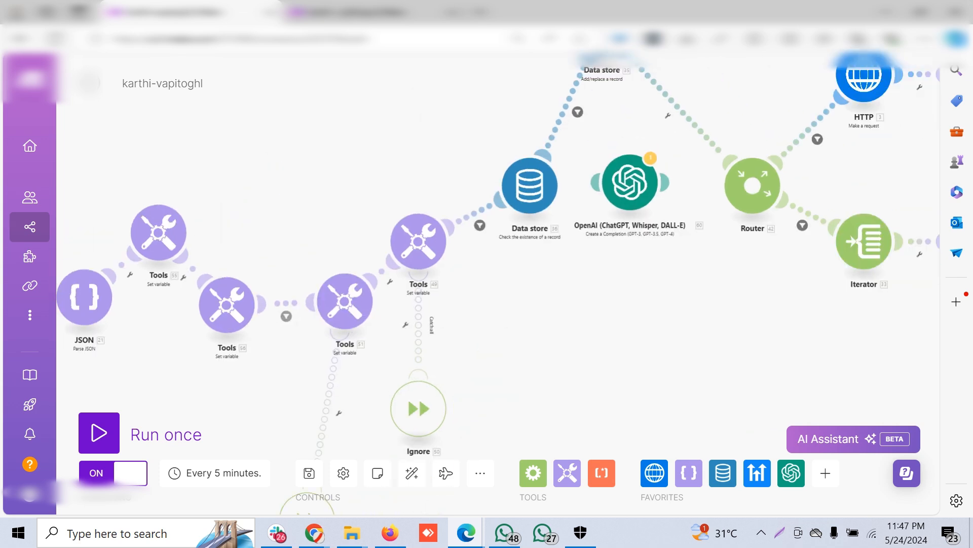
scroll(705, 223, up, 3)
drag(654, 169, 575, 205)
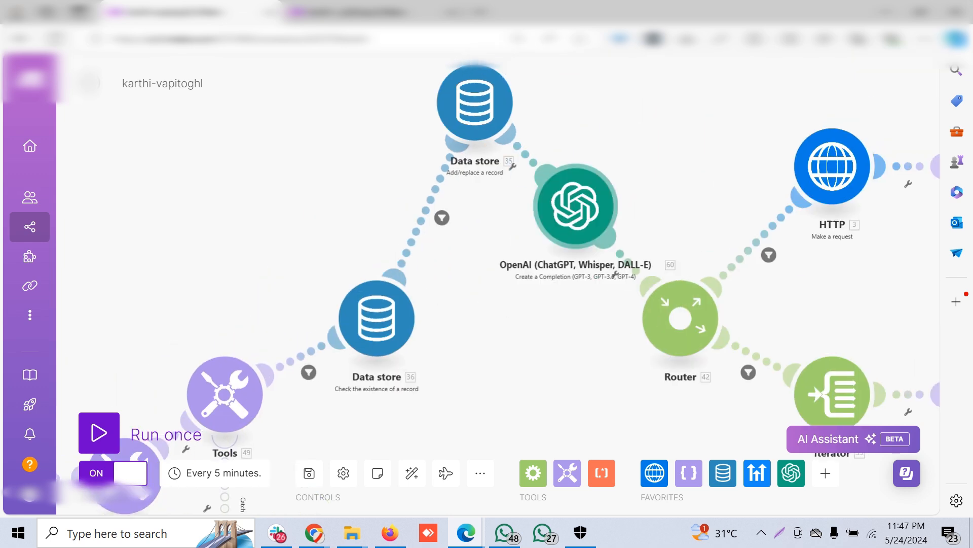
Step: Examine the OpenAI module's system message and Max Tokens setting, closing the module settings without changes
click(575, 206)
scroll(780, 284, down, 7)
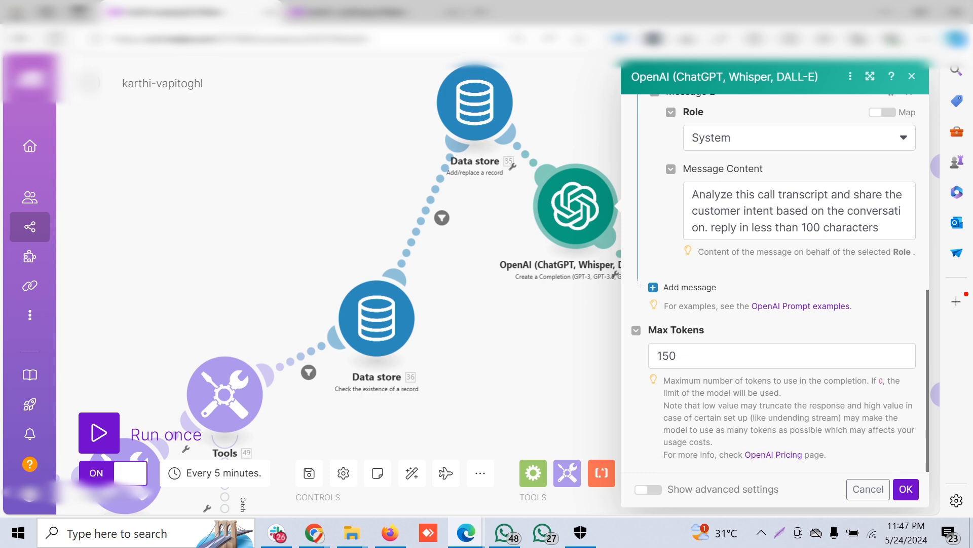
triple_click(831, 211)
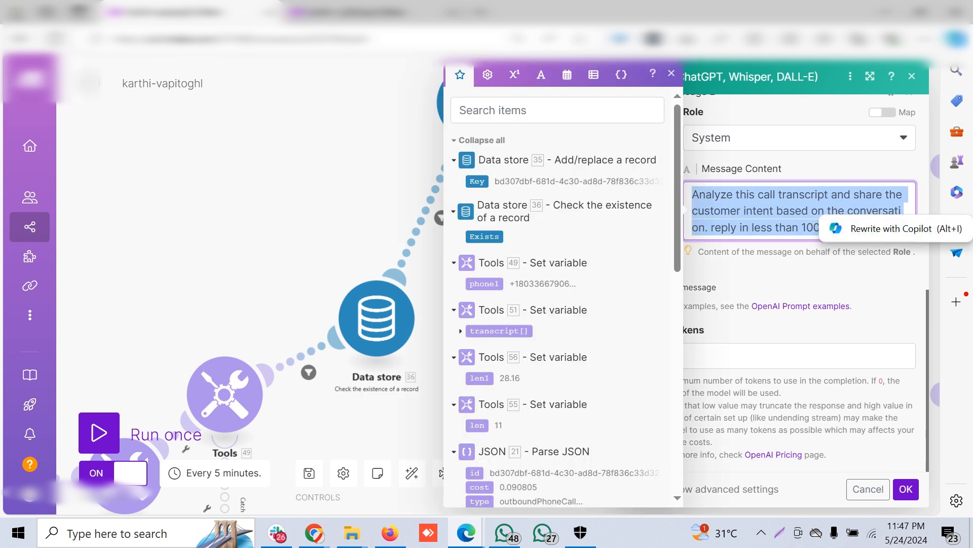
click(868, 489)
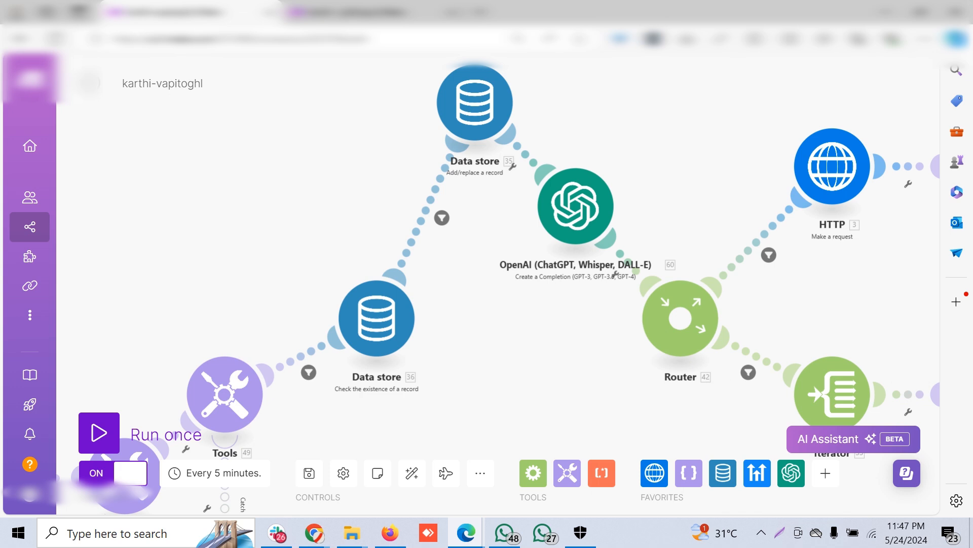
Step: Look over the scenario's route from the first HTTP module through the router to the HighLevel LeadConnector branches
drag(507, 330, 493, 328)
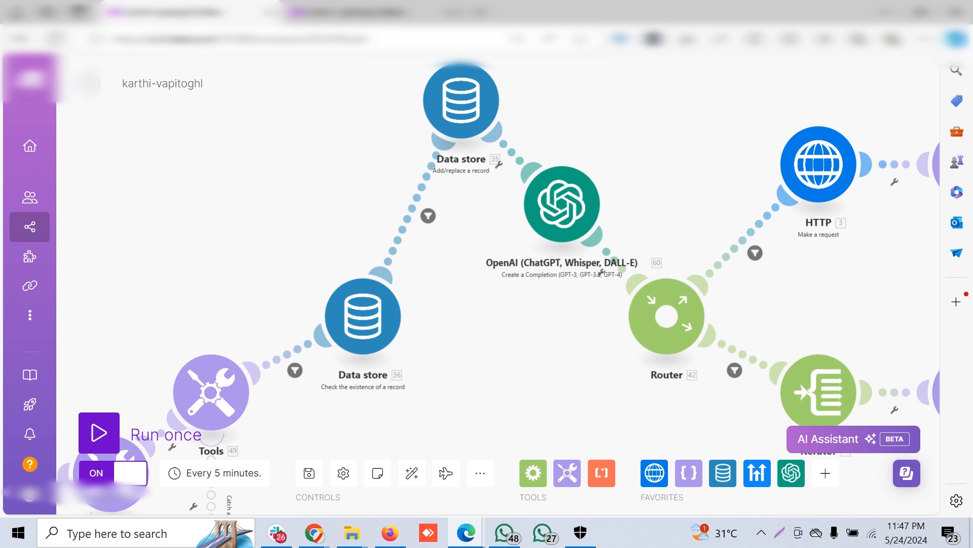
drag(558, 365, 227, 287)
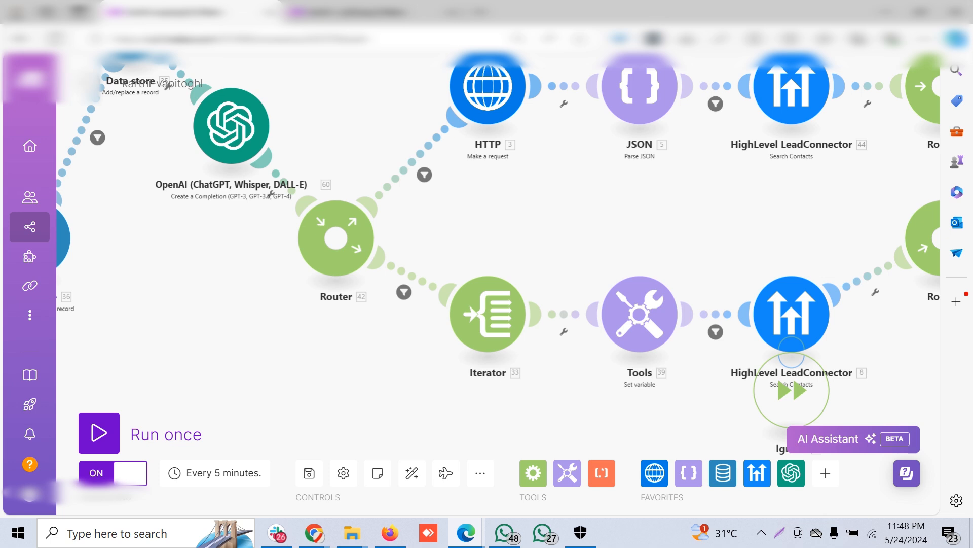
scroll(332, 353, down, 3)
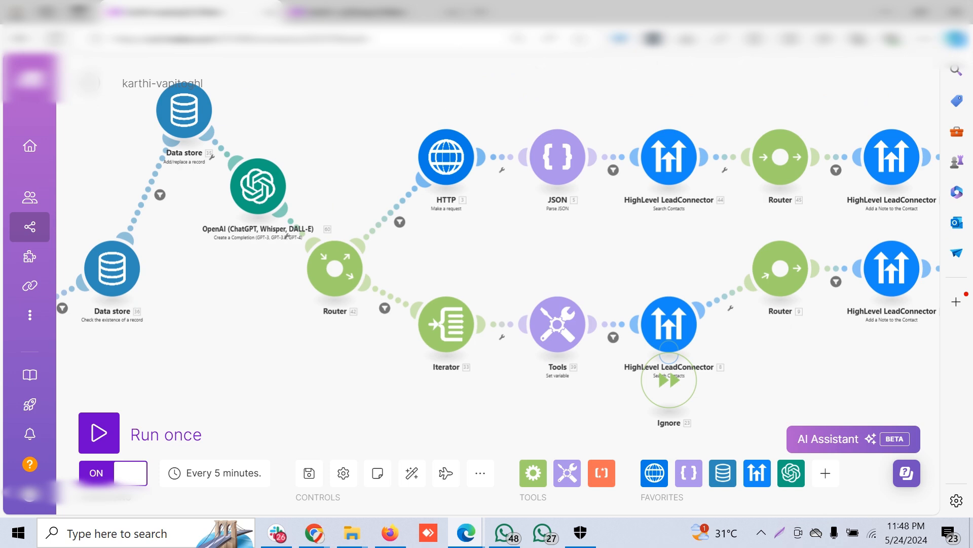
scroll(260, 285, down, 3)
drag(260, 304, 665, 354)
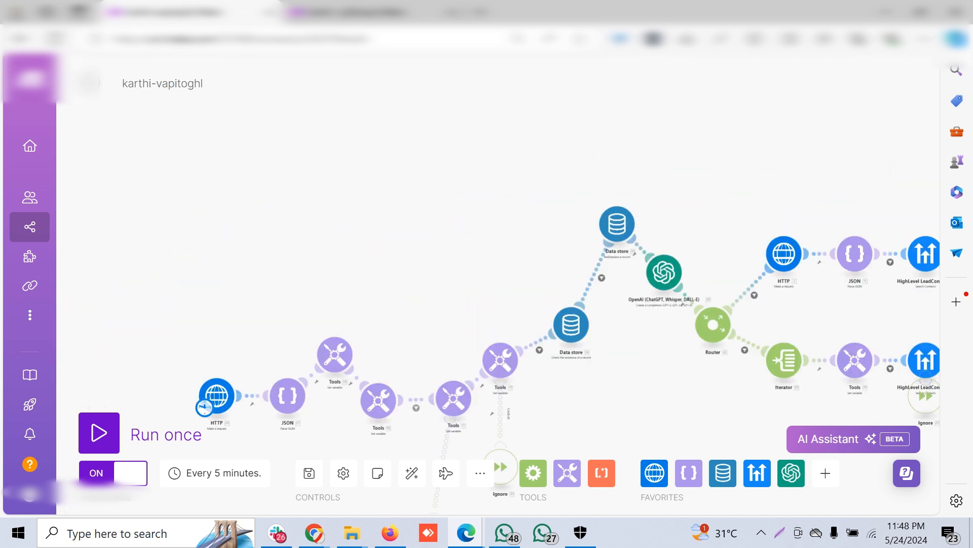
drag(683, 303, 661, 209)
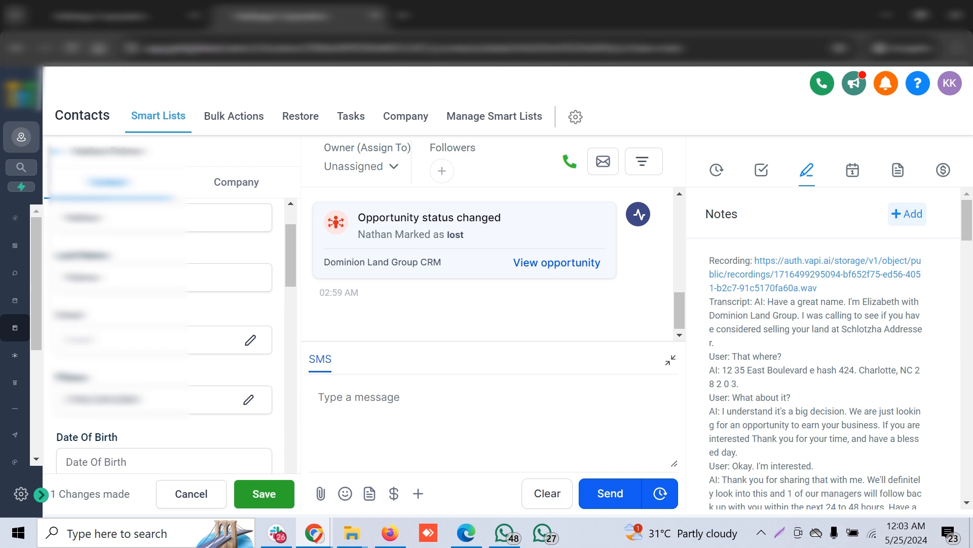
Step: Look through the contact record's custom fields down to the Offer Code field
scroll(162, 329, down, 10)
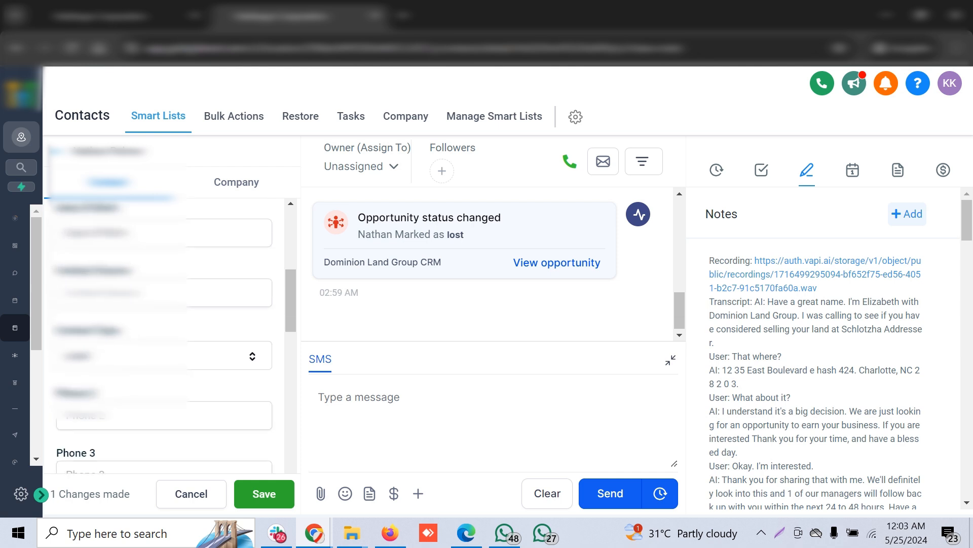
scroll(162, 329, down, 3)
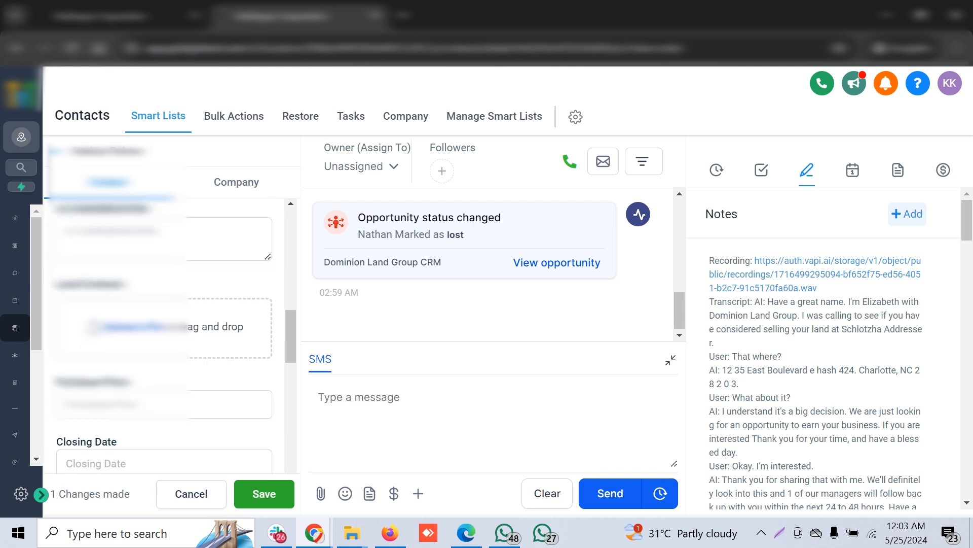
scroll(162, 329, down, 2)
scroll(162, 329, down, 4)
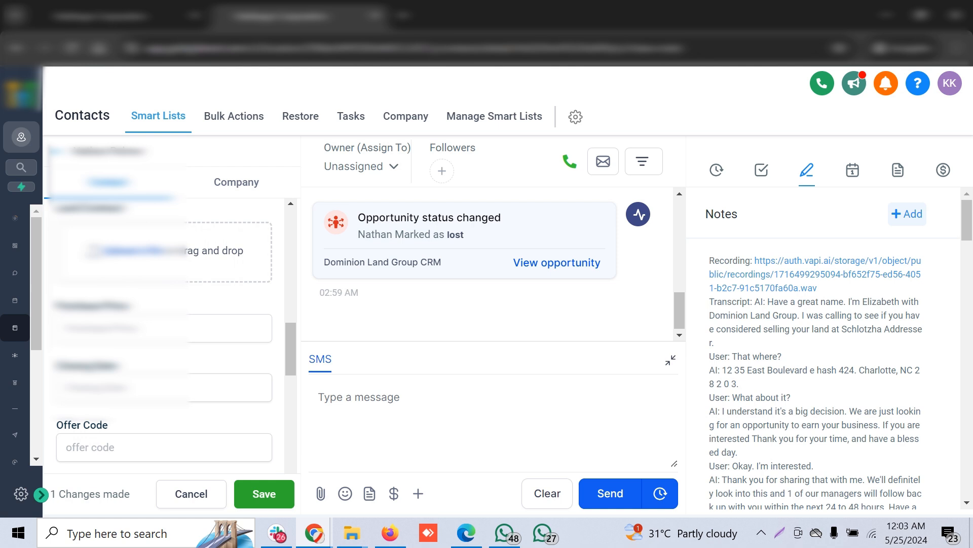